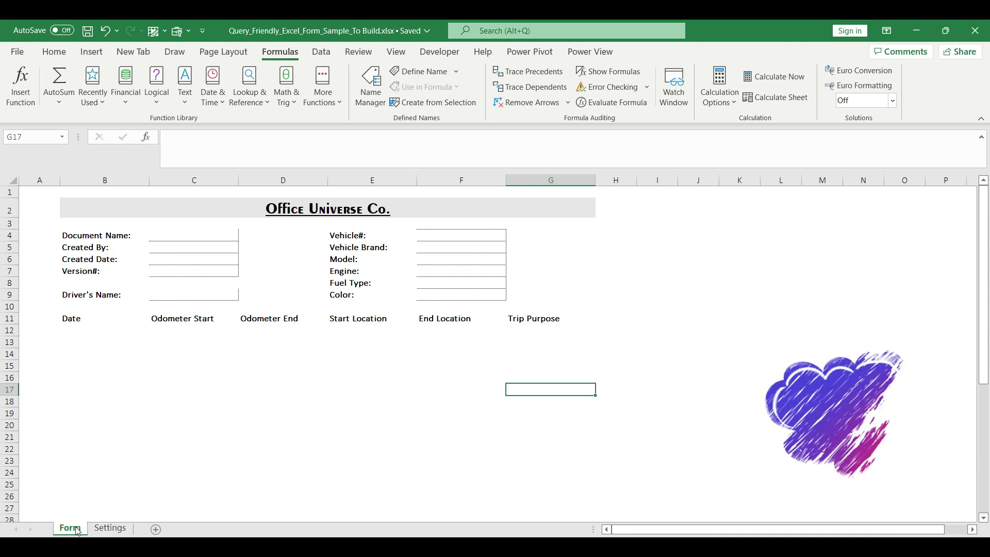
# Step: Review the Settings vehicle data, then select Form cells F4:F9 and open the Name Manager
pyautogui.click(108, 529)
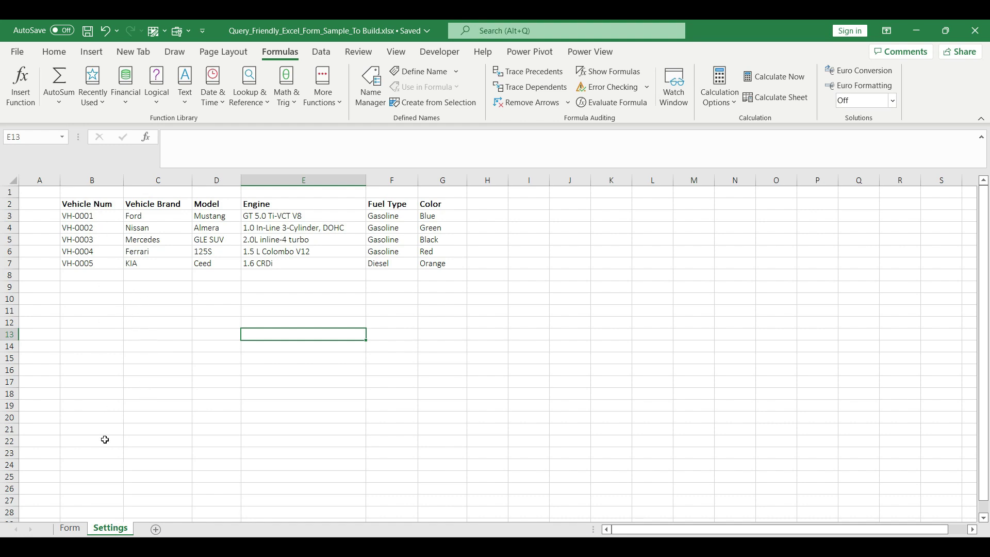
pyautogui.click(82, 528)
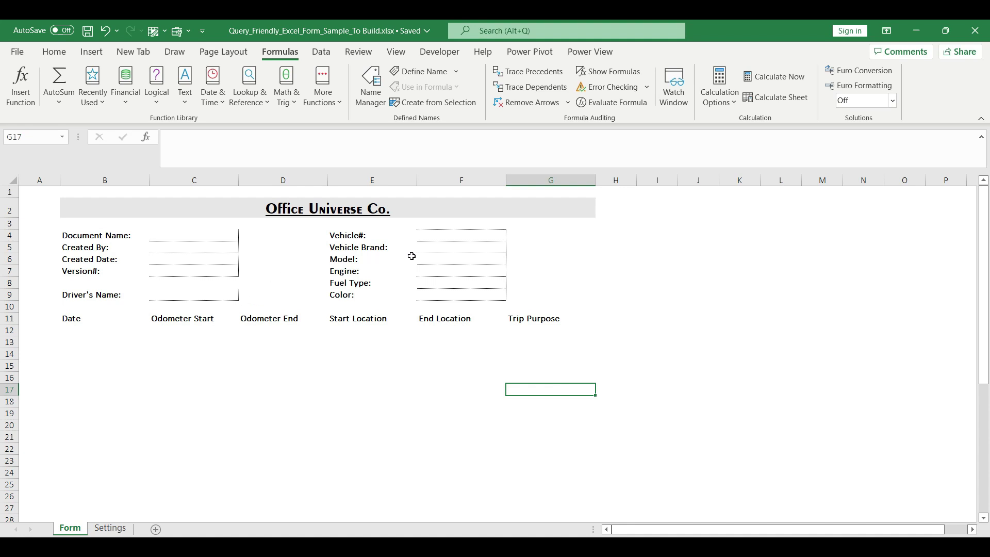
pyautogui.moveTo(436, 236); pyautogui.dragTo(440, 290)
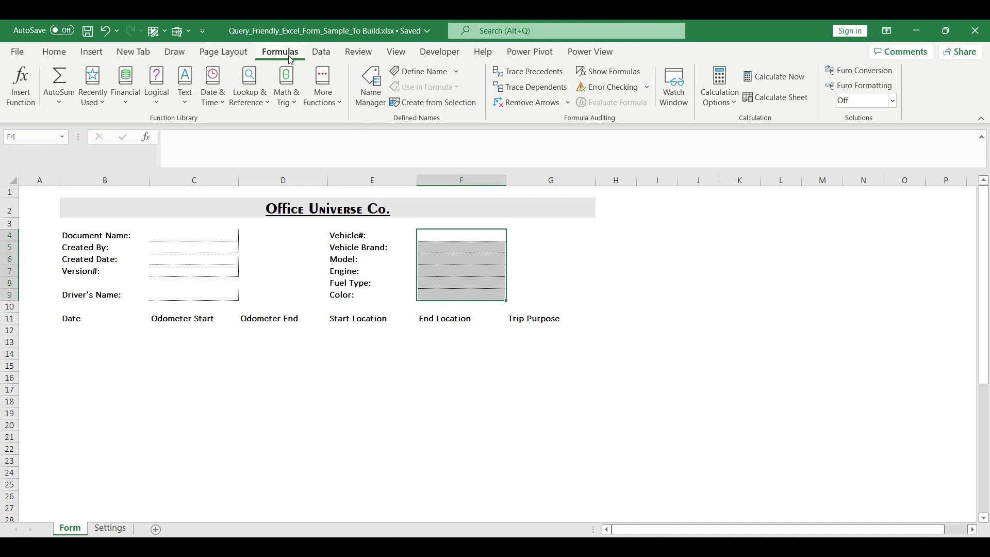
pyautogui.click(370, 85)
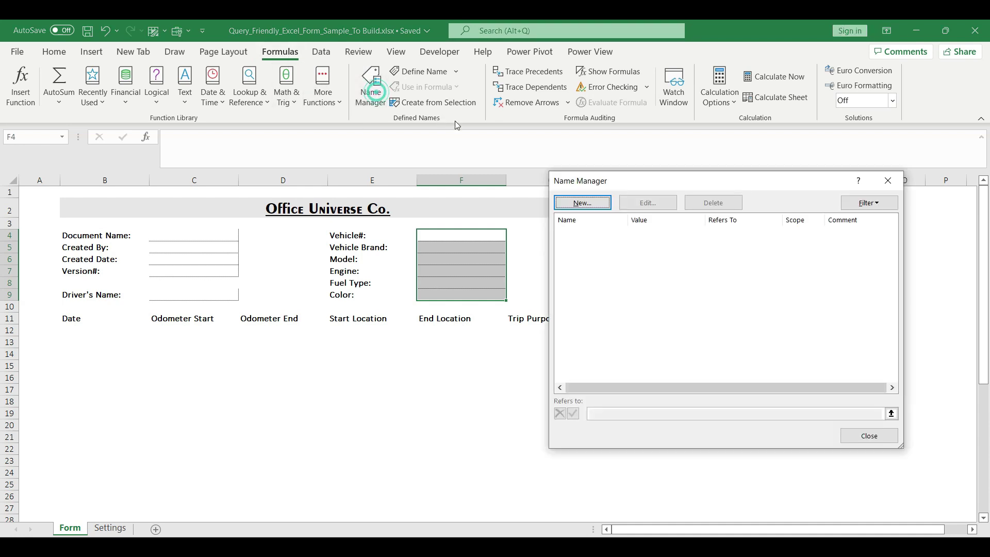
pyautogui.moveTo(621, 180); pyautogui.dragTo(650, 202)
# Step: Define the workbook name Vehicle_Num referring to Form cell F4
pyautogui.click(622, 225)
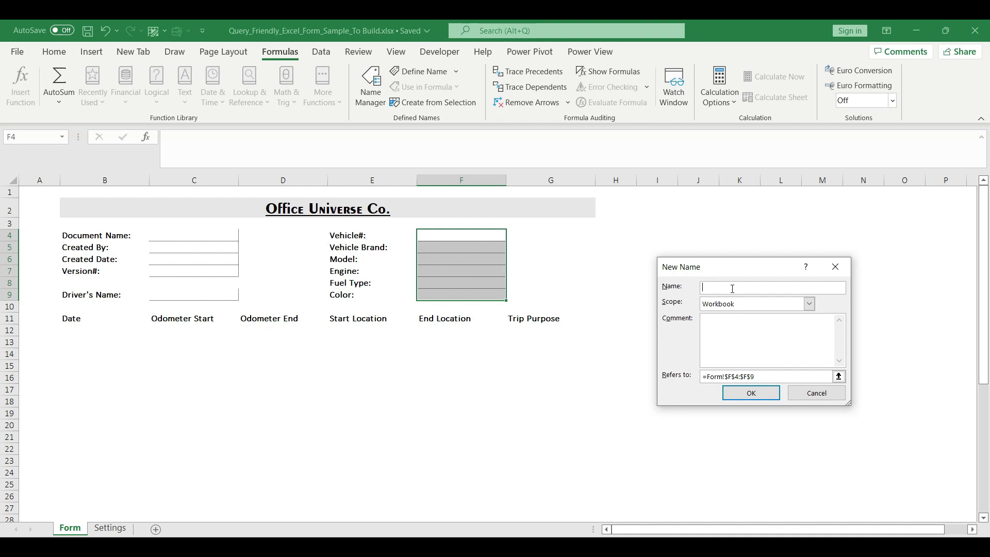
pyautogui.write('Vehicle_N')
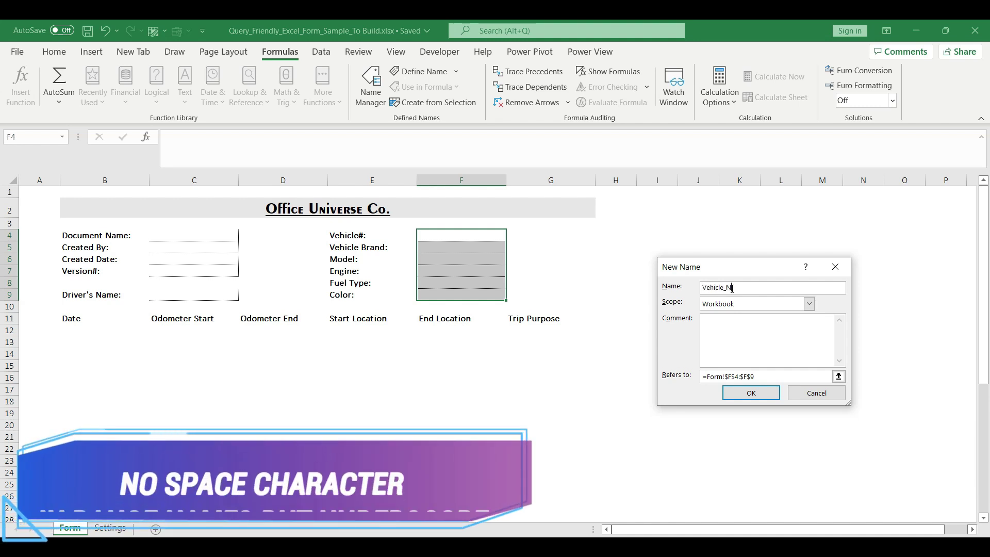
pyautogui.write('um')
pyautogui.click(760, 376)
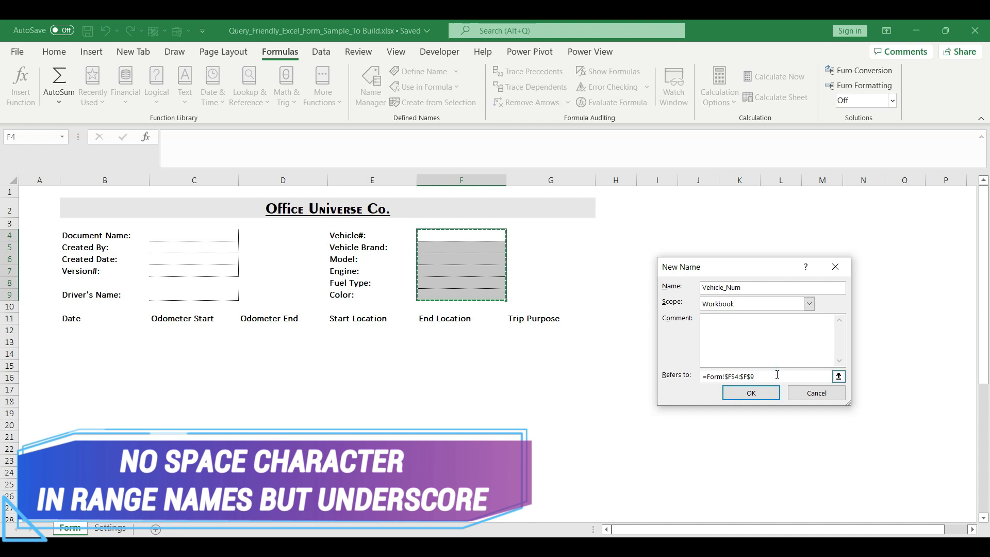
pyautogui.click(491, 237)
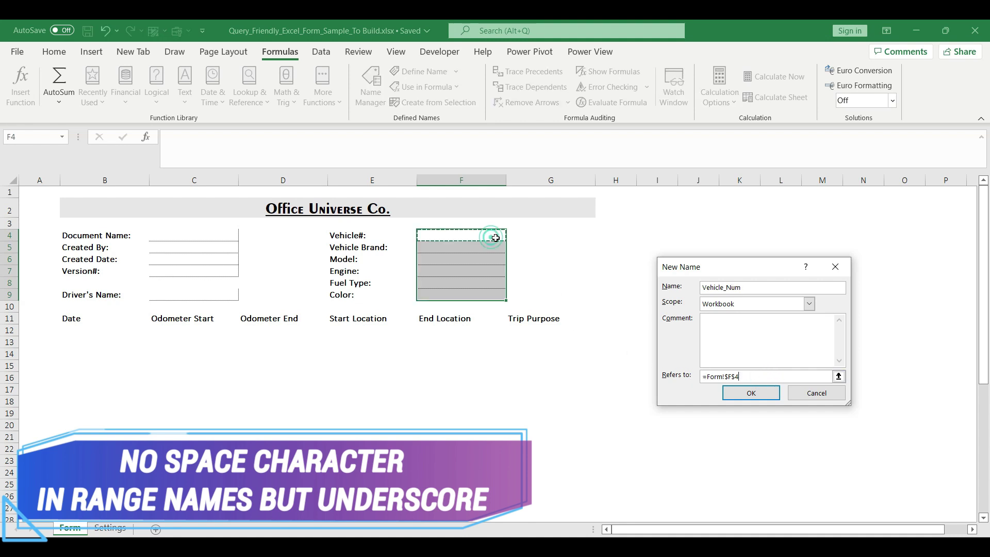
pyautogui.click(751, 393)
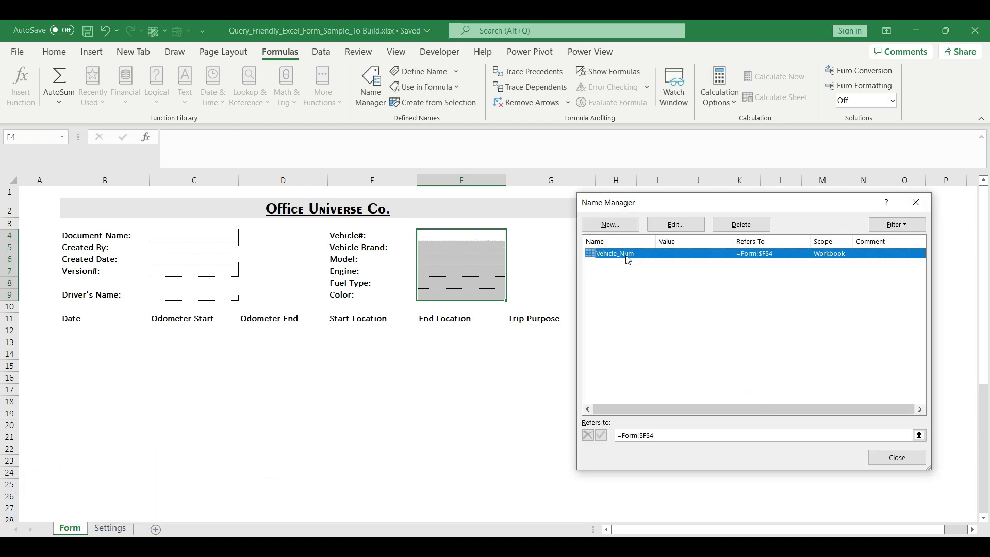
# Step: Define the workbook name Vehicle_Brand referring to Form cell F5
pyautogui.click(609, 224)
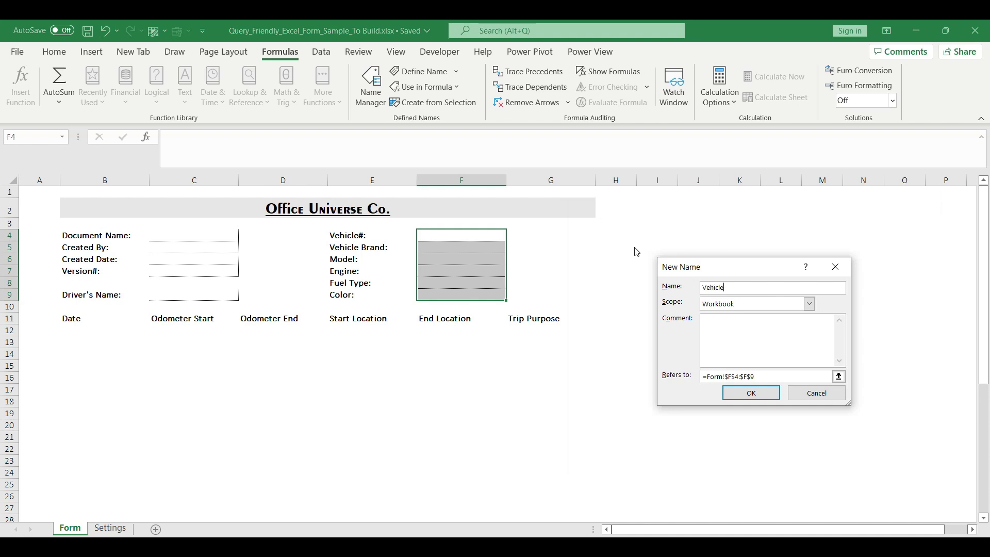
pyautogui.write('Vehicle_Brand')
pyautogui.click(756, 376)
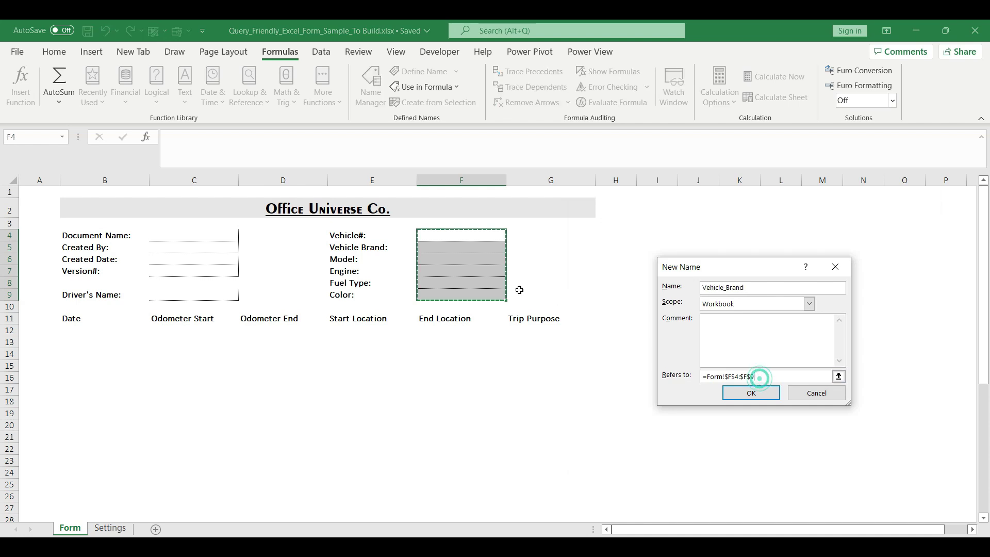
pyautogui.click(485, 246)
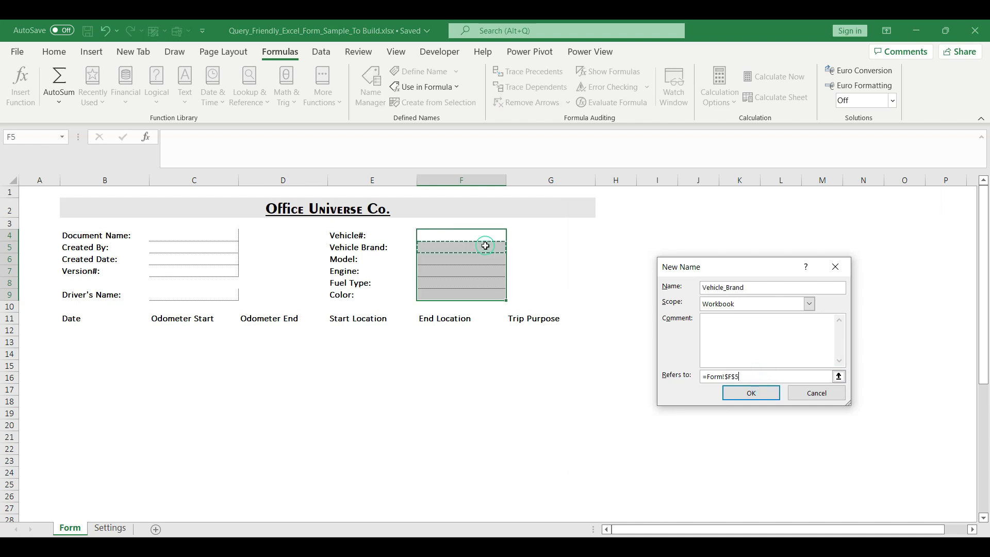
pyautogui.click(742, 395)
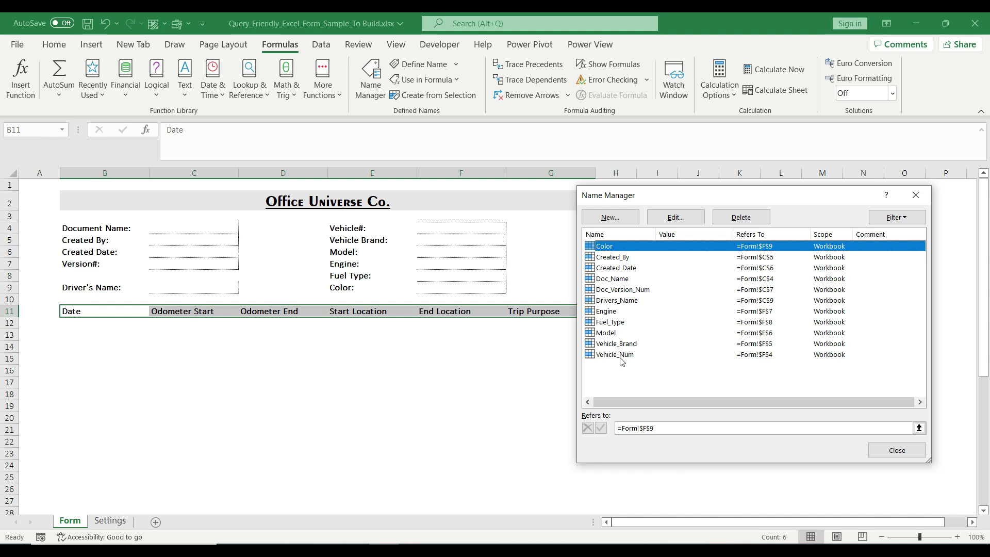
# Step: Turn the trip header row B11:G11 into a table with headers
pyautogui.click(915, 195)
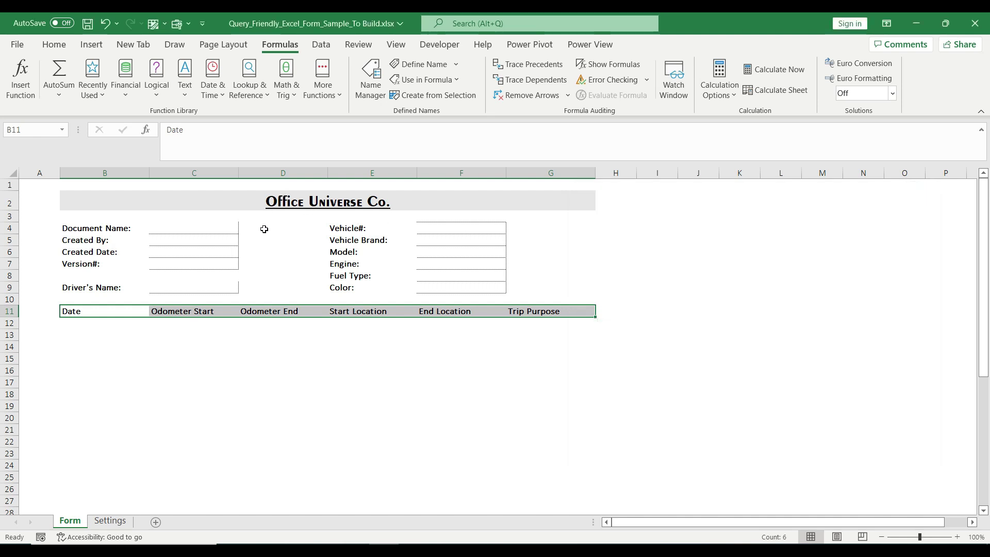
pyautogui.moveTo(89, 310); pyautogui.dragTo(526, 361)
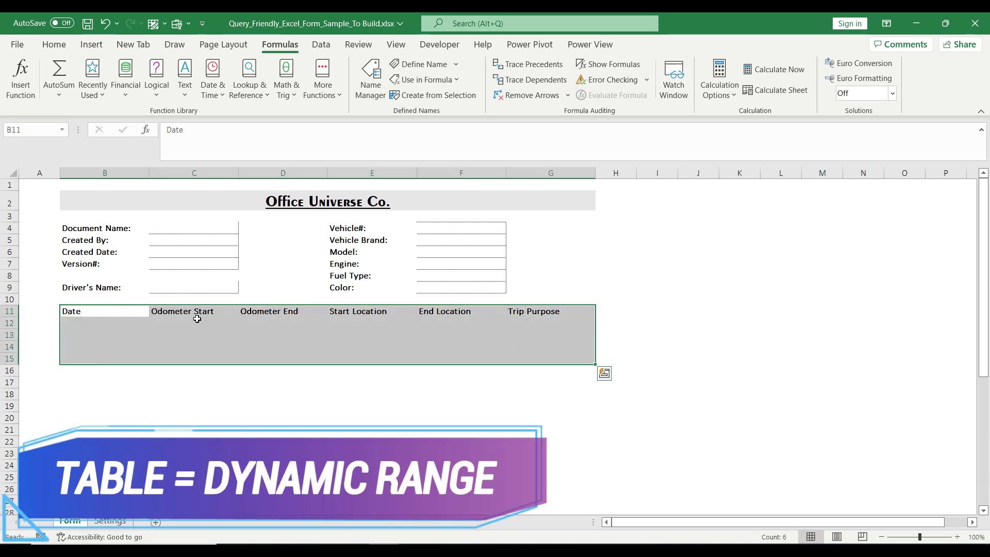
pyautogui.moveTo(103, 311); pyautogui.dragTo(546, 311)
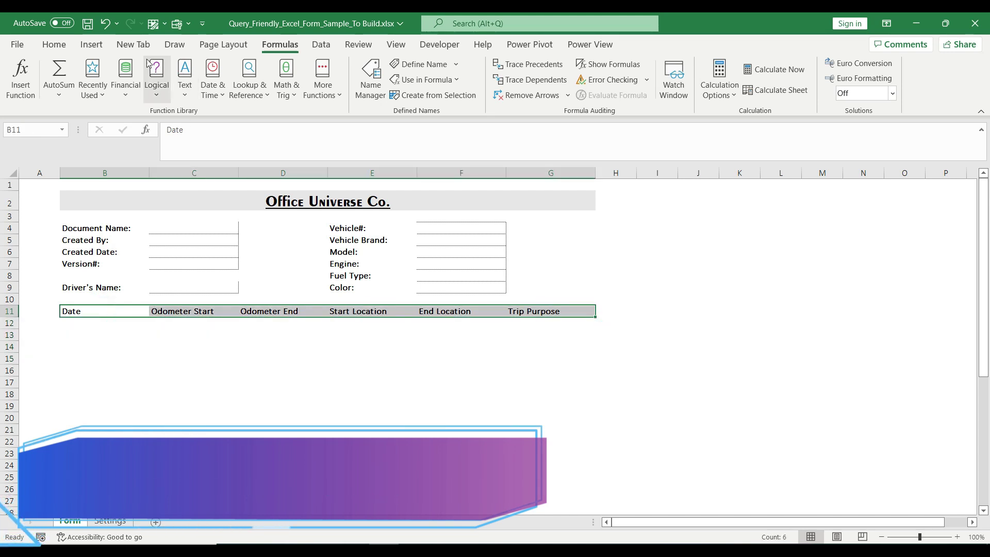
pyautogui.click(91, 45)
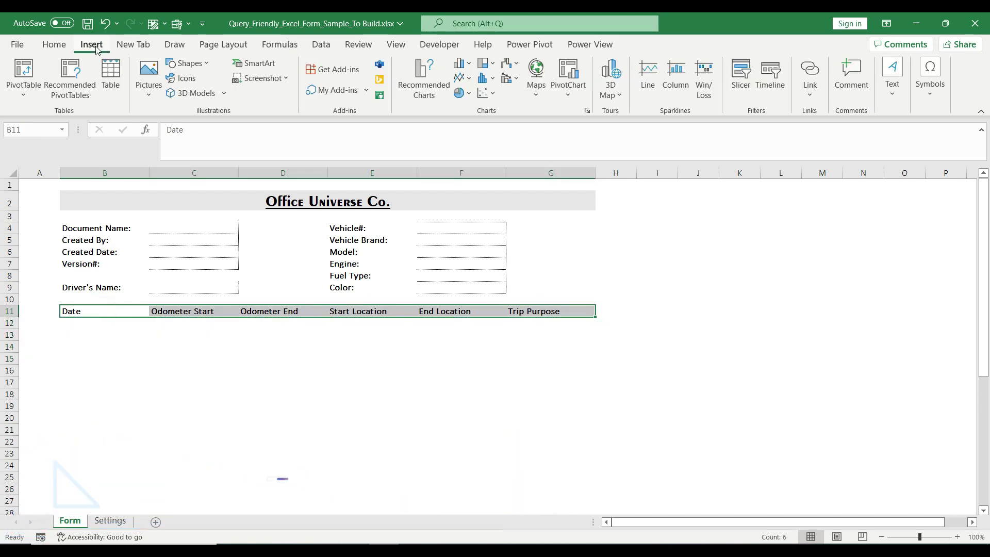
pyautogui.click(114, 91)
pyautogui.moveTo(706, 316); pyautogui.dragTo(656, 249)
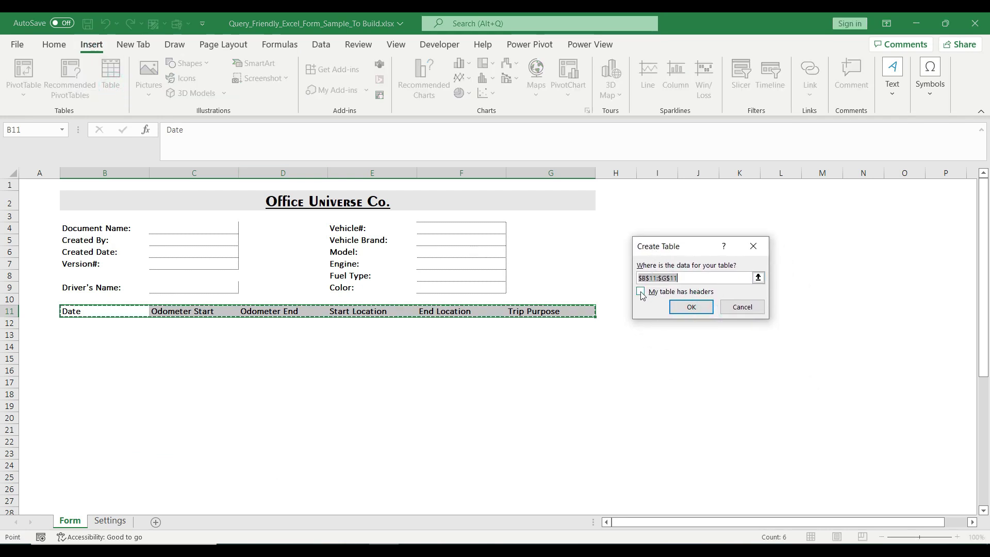
pyautogui.click(641, 292)
pyautogui.click(686, 307)
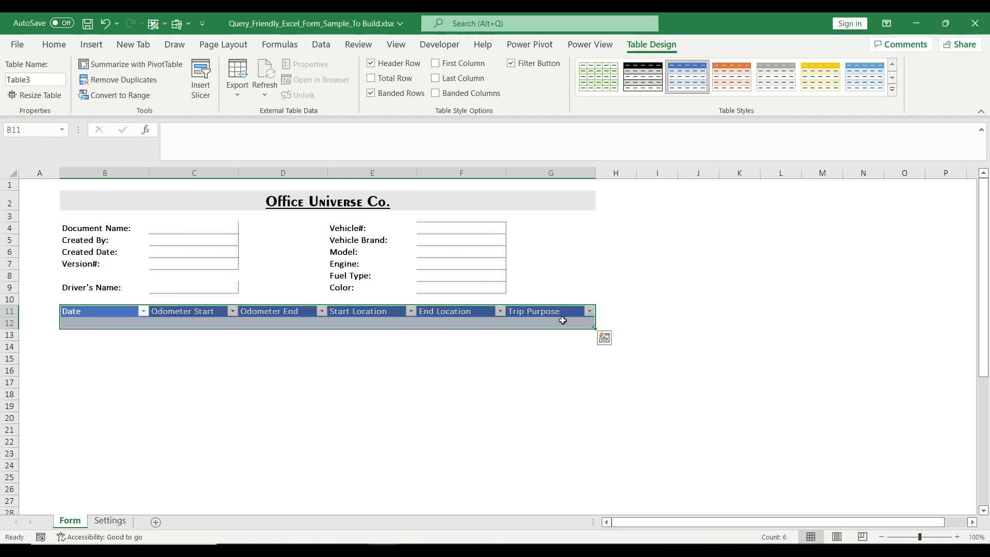
# Step: Apply a plain light table style to the new trip table
pyautogui.click(890, 91)
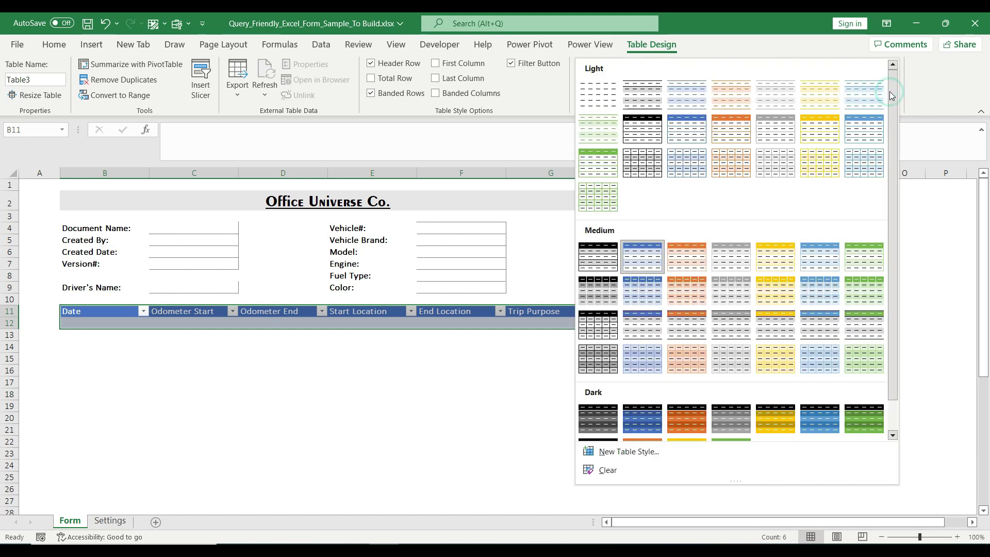
pyautogui.click(656, 98)
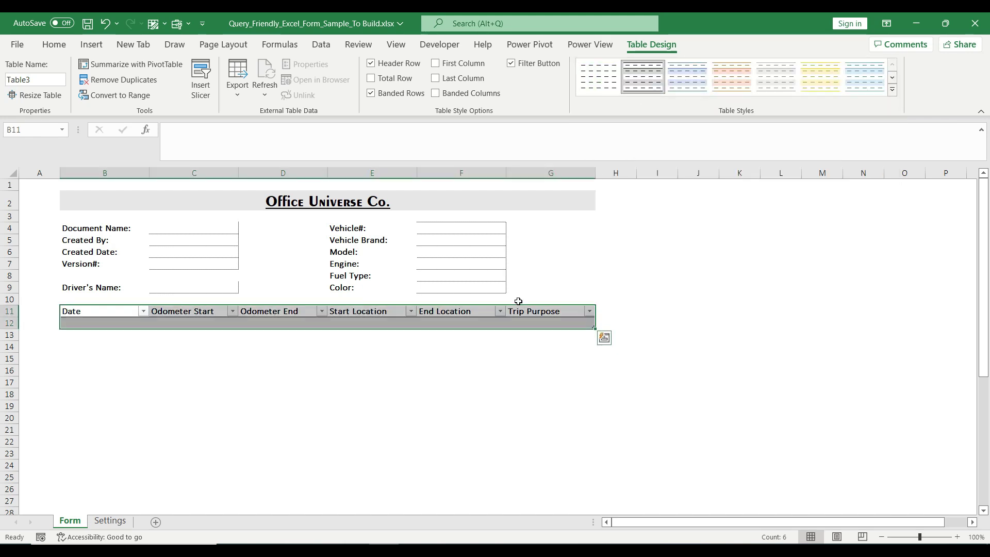
pyautogui.click(302, 323)
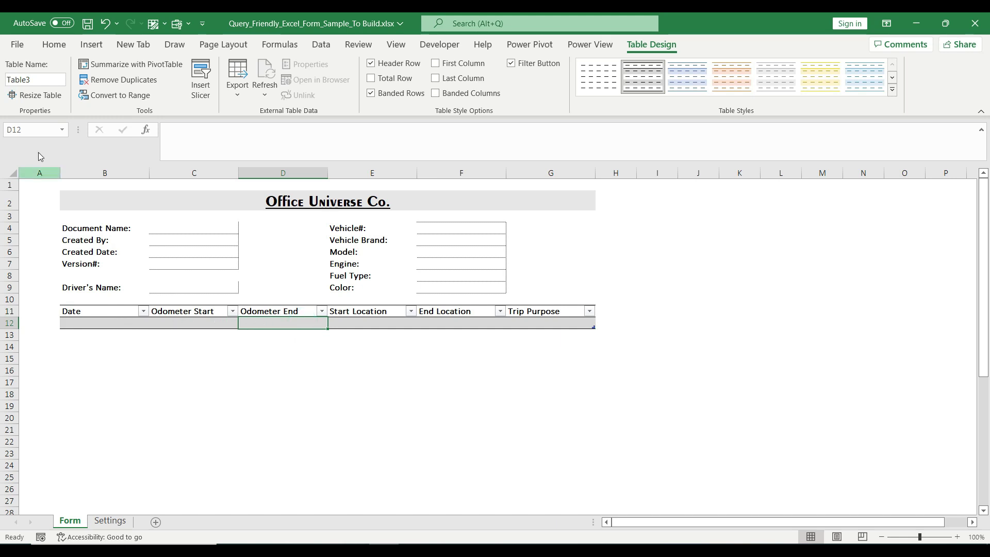
# Step: Rename Table3 to Usage_Table in the Name Manager, then close the Name Manager
pyautogui.click(39, 80)
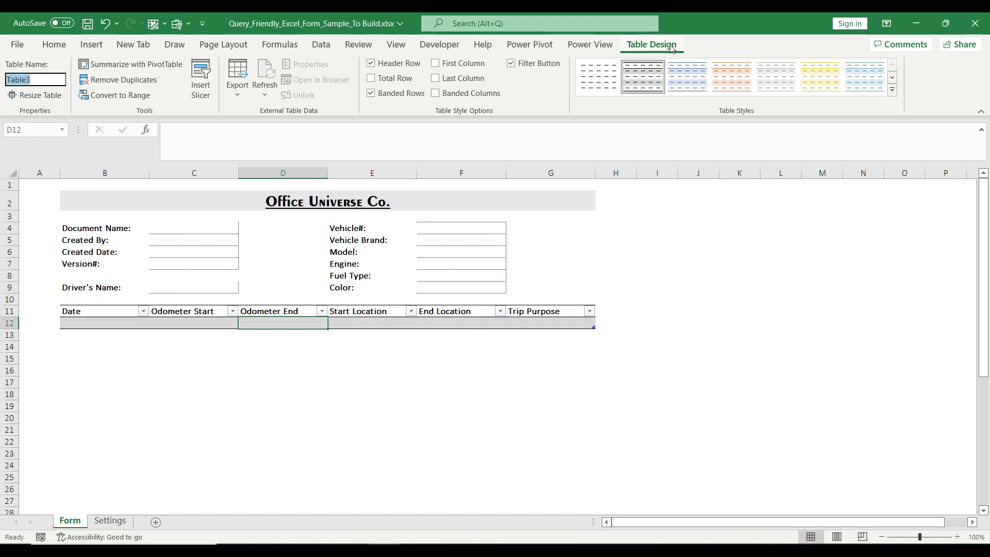
pyautogui.click(280, 44)
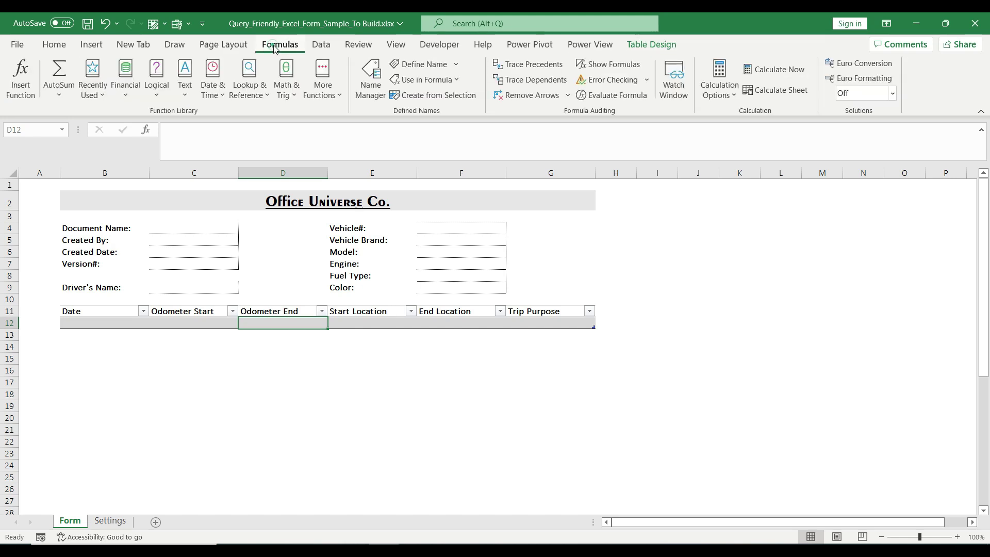
pyautogui.click(363, 83)
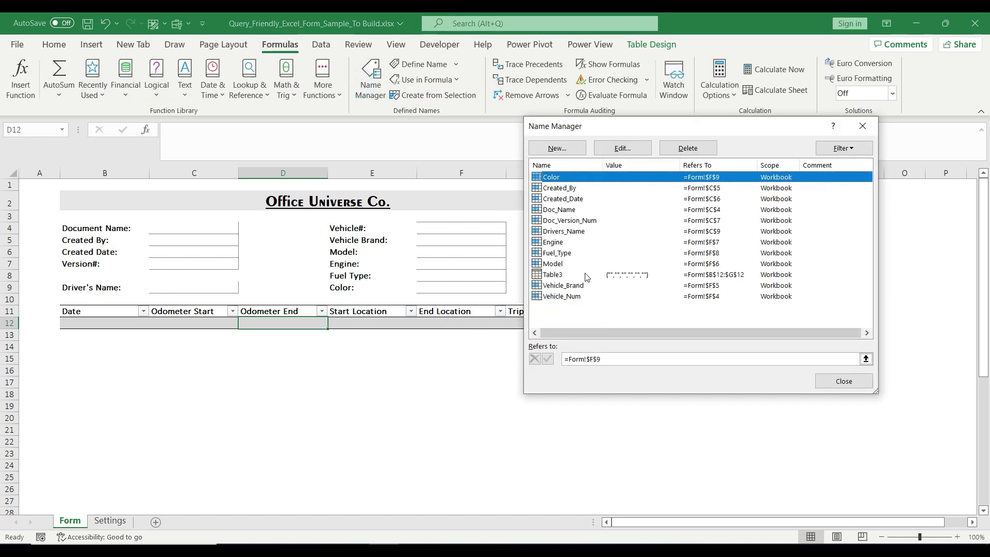
pyautogui.click(583, 274)
pyautogui.click(613, 149)
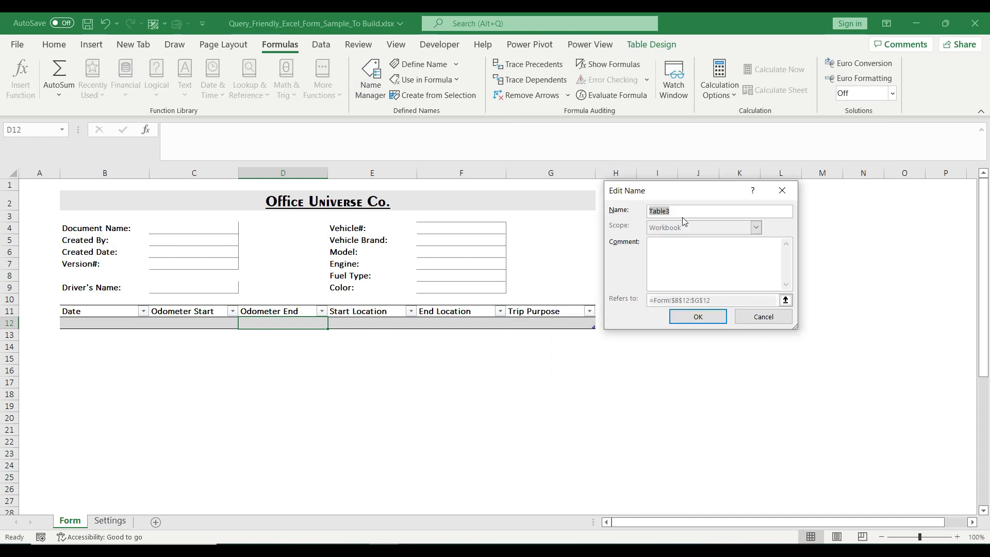
pyautogui.write('Usage_Table')
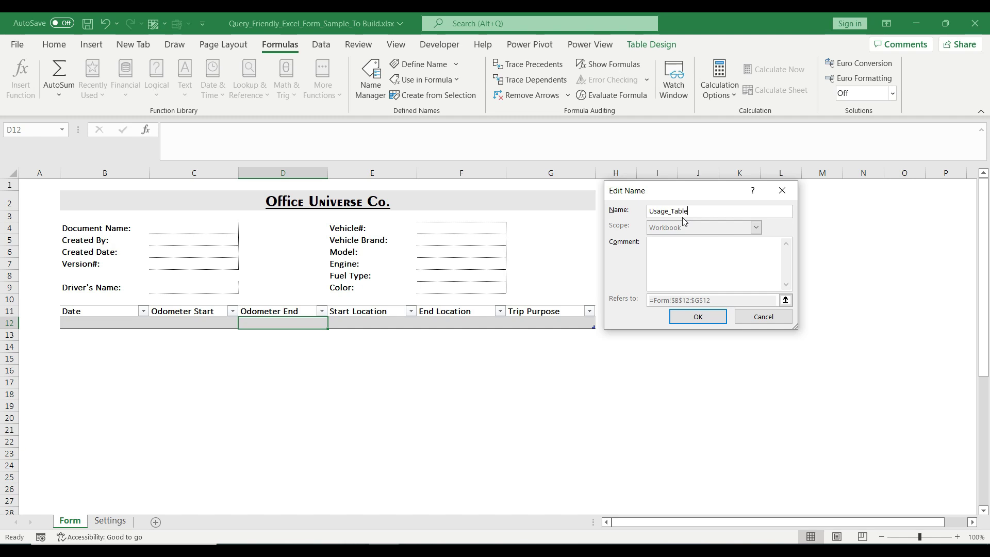
pyautogui.click(701, 316)
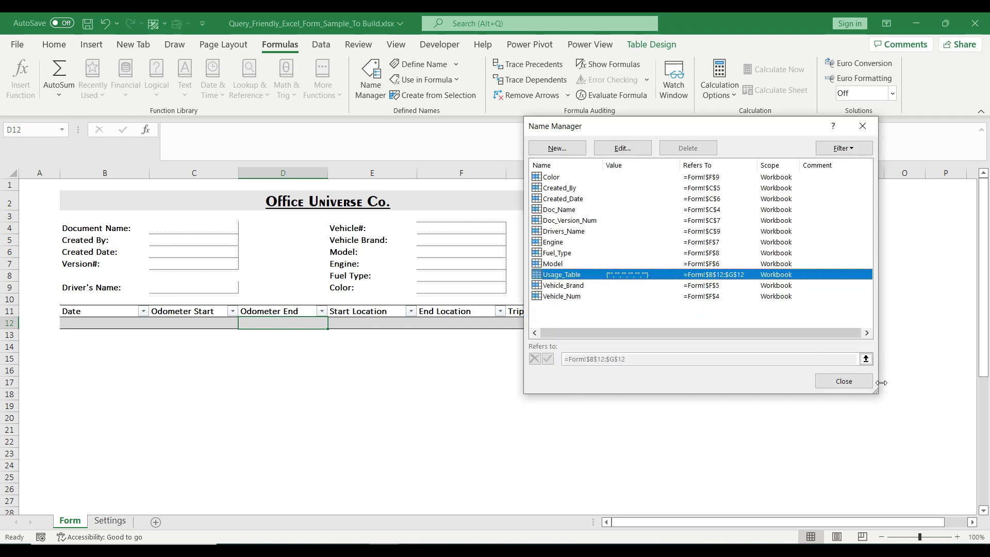
pyautogui.click(844, 381)
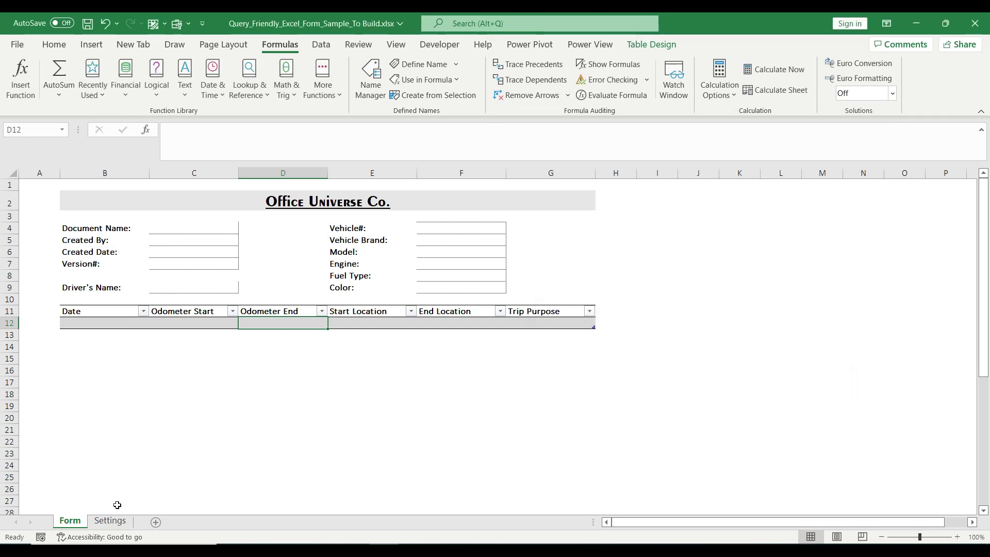
# Step: Make the Settings range B2:G7 a table with a light grey banded style
pyautogui.click(110, 520)
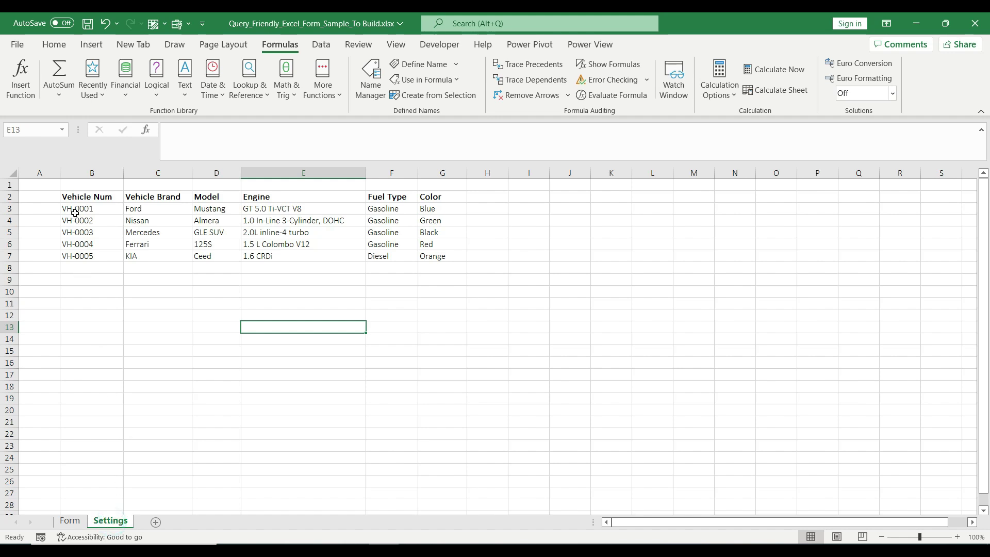
pyautogui.moveTo(80, 196); pyautogui.dragTo(424, 258)
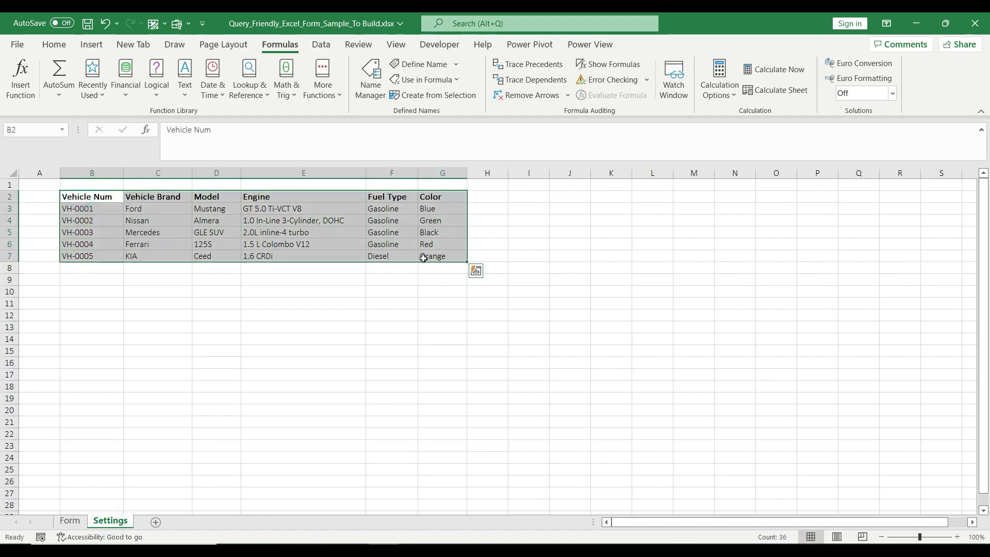
pyautogui.click(92, 44)
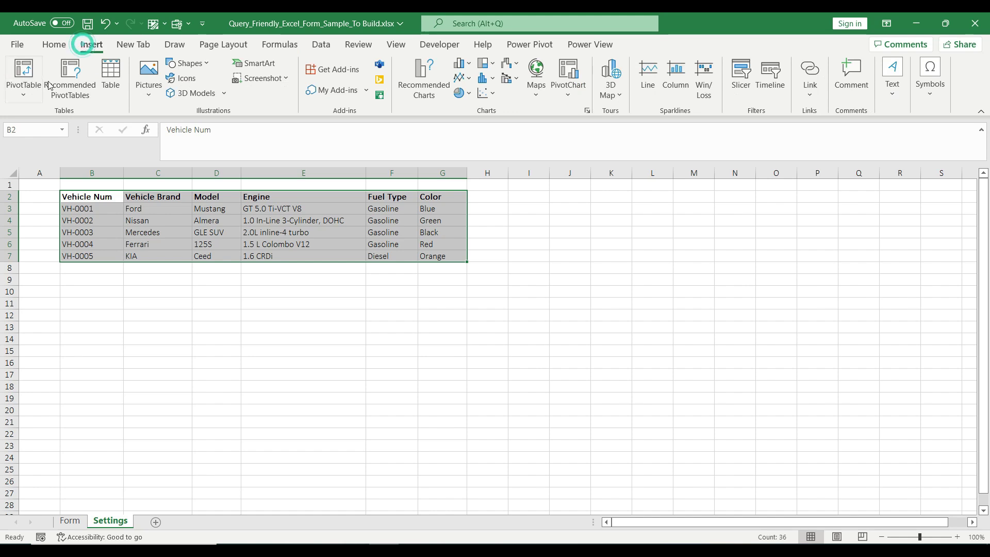
pyautogui.click(110, 77)
pyautogui.click(689, 307)
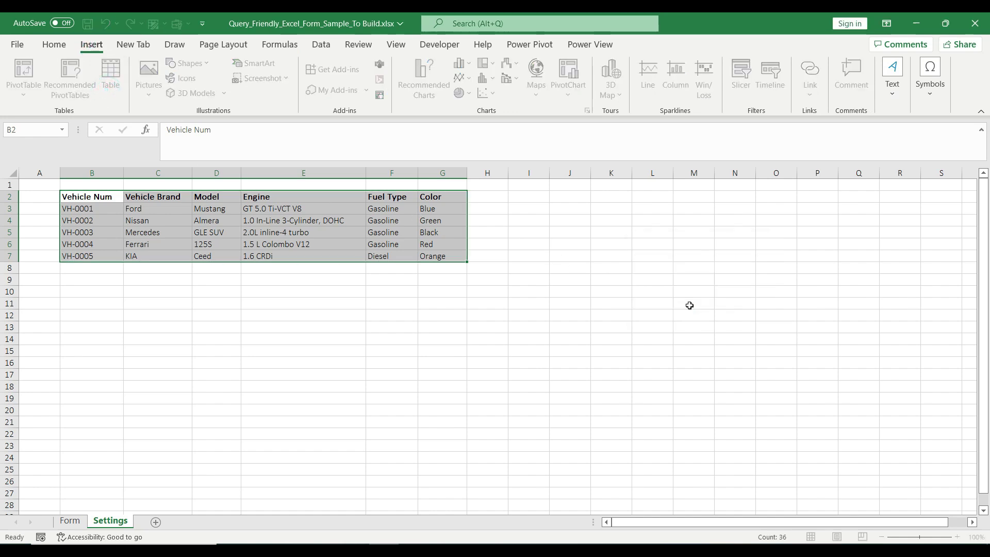
pyautogui.click(891, 89)
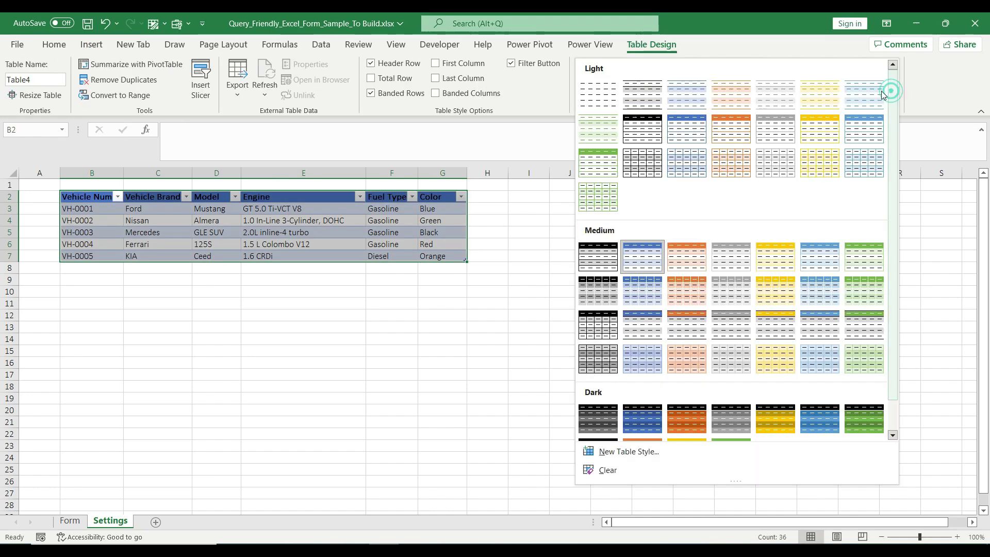
pyautogui.click(637, 104)
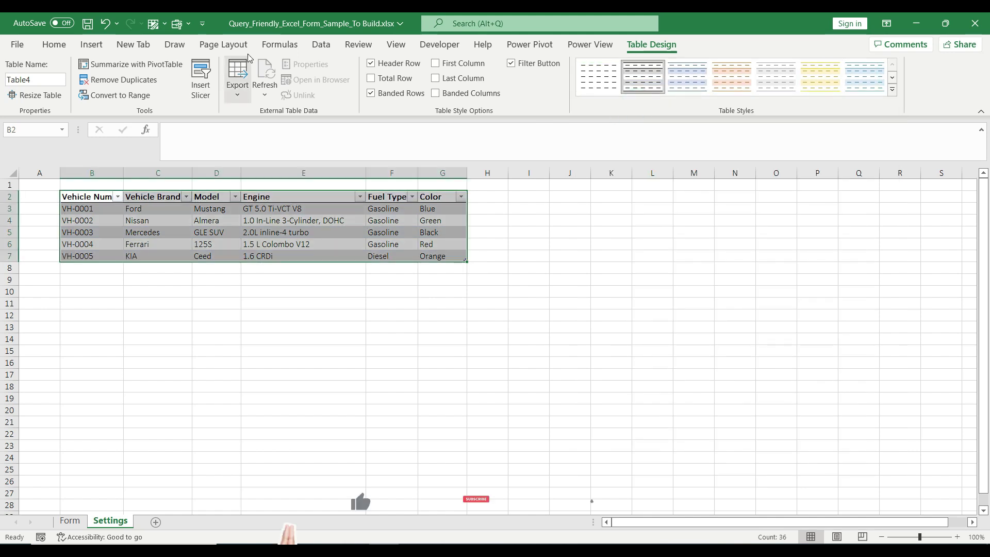
# Step: Rename Table4 to Vehicle_Details in the Name Manager
pyautogui.click(280, 44)
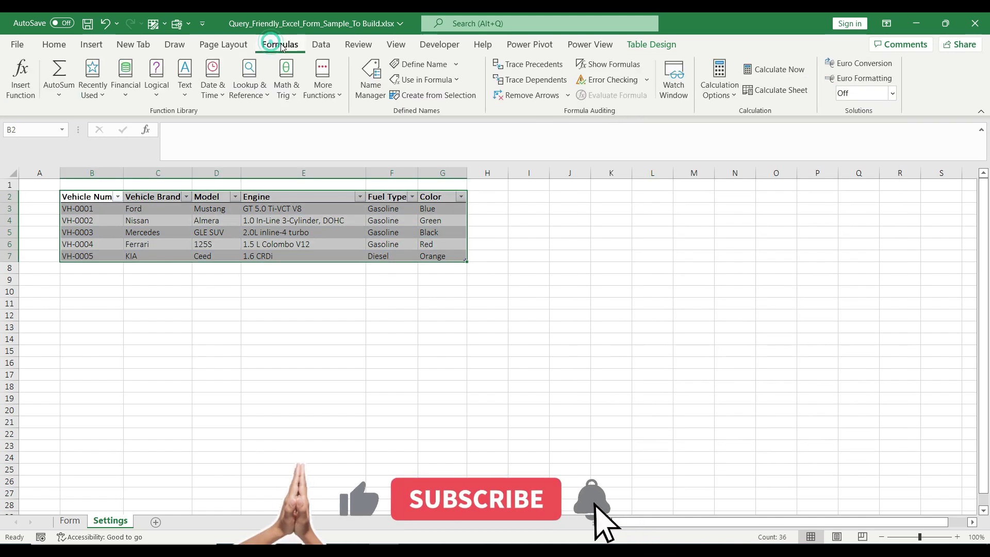
pyautogui.click(370, 85)
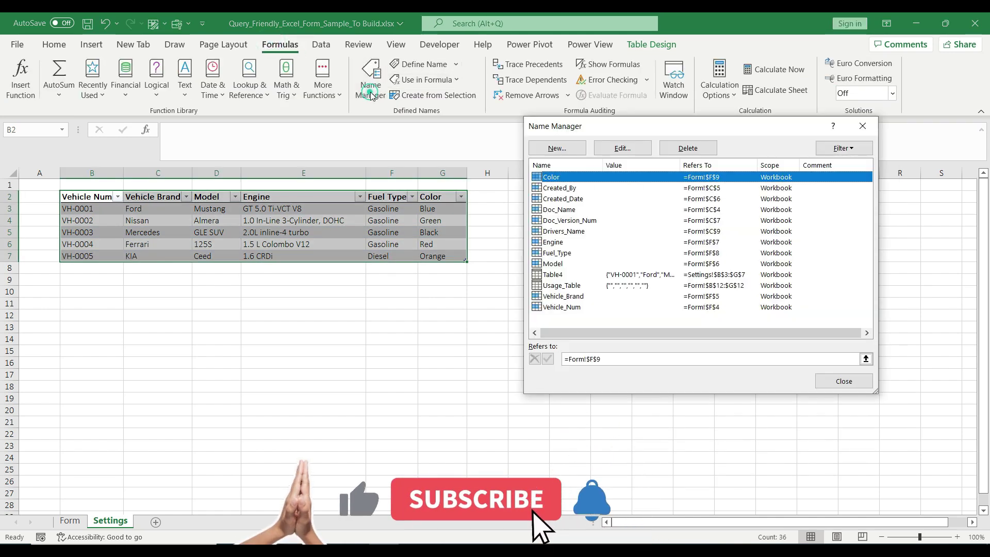
pyautogui.click(560, 274)
pyautogui.click(618, 148)
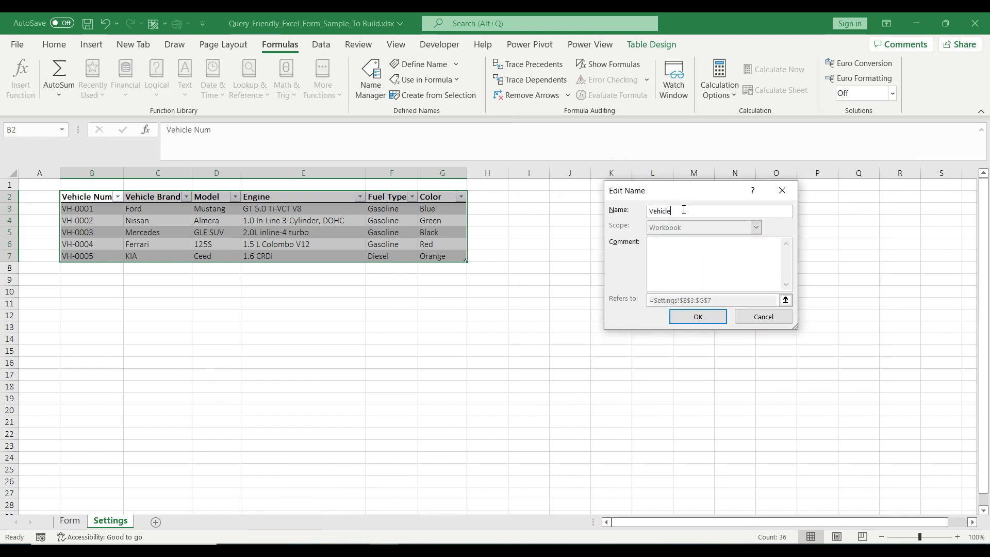
pyautogui.press('Return')
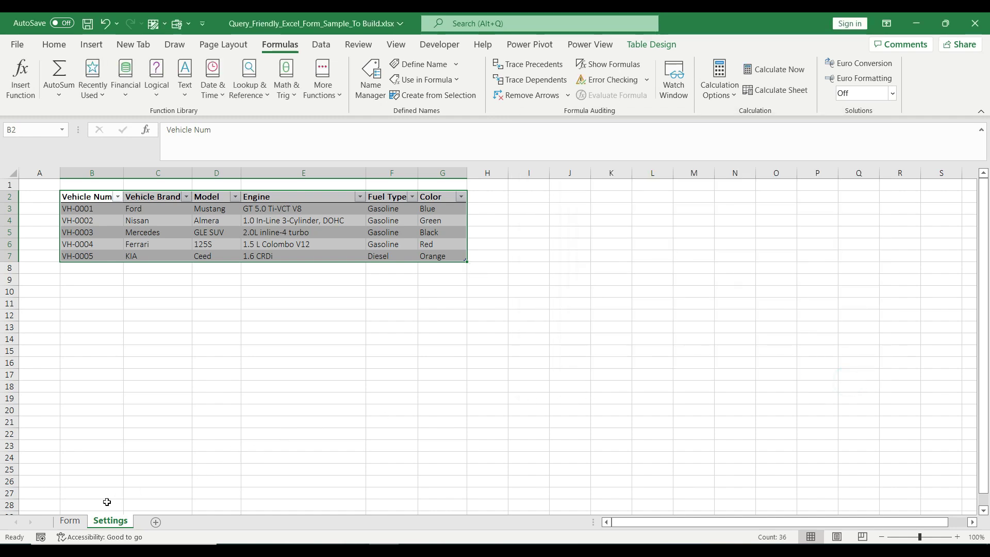
# Step: Give F4 a list validation from =INDIRECT("Vehicle_Details[Vehicle Num]") and choose VH-0001
pyautogui.click(72, 522)
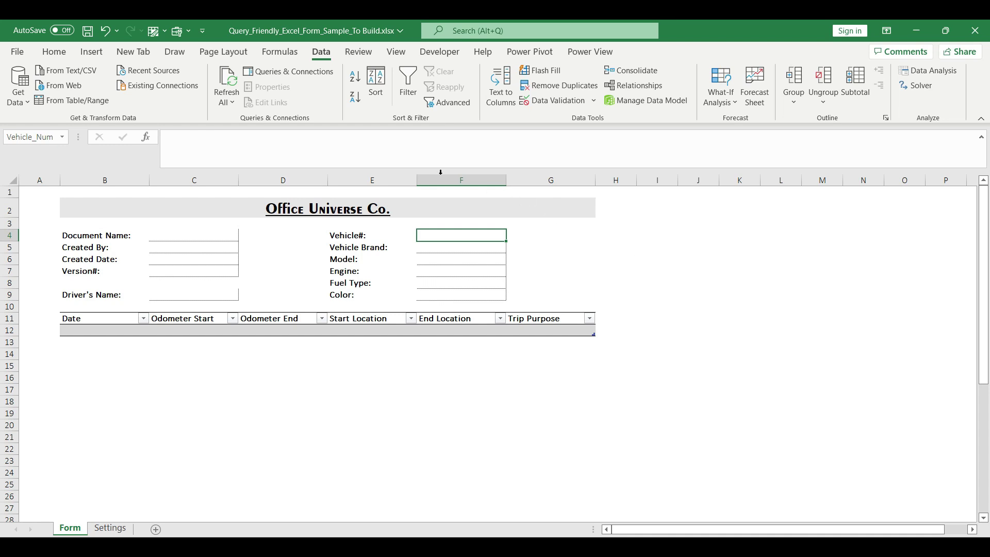
pyautogui.click(551, 101)
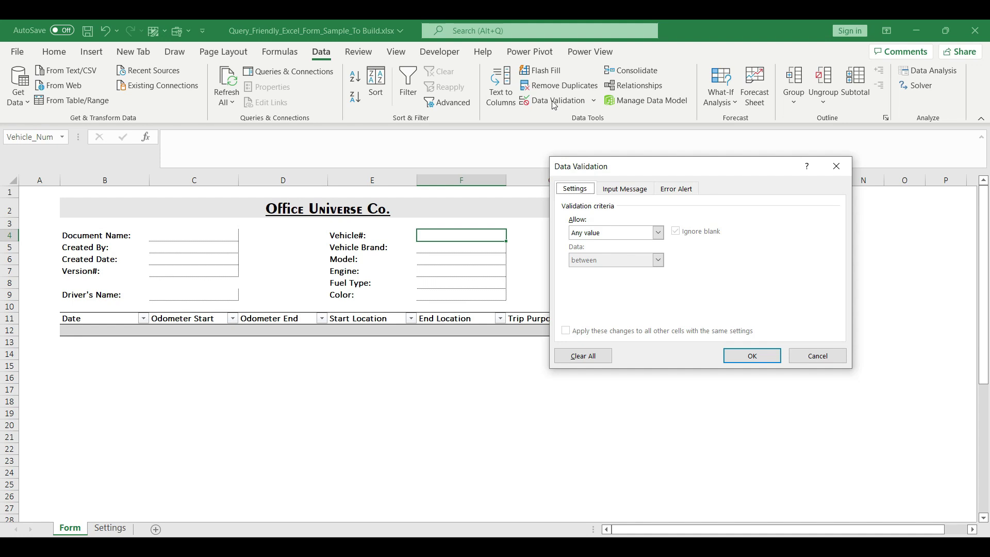
pyautogui.click(659, 235)
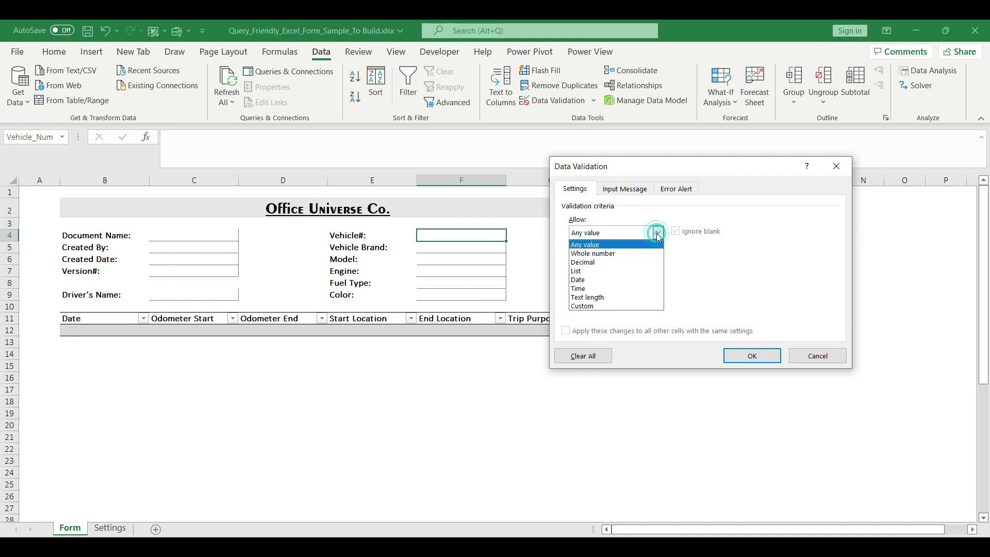
pyautogui.click(613, 266)
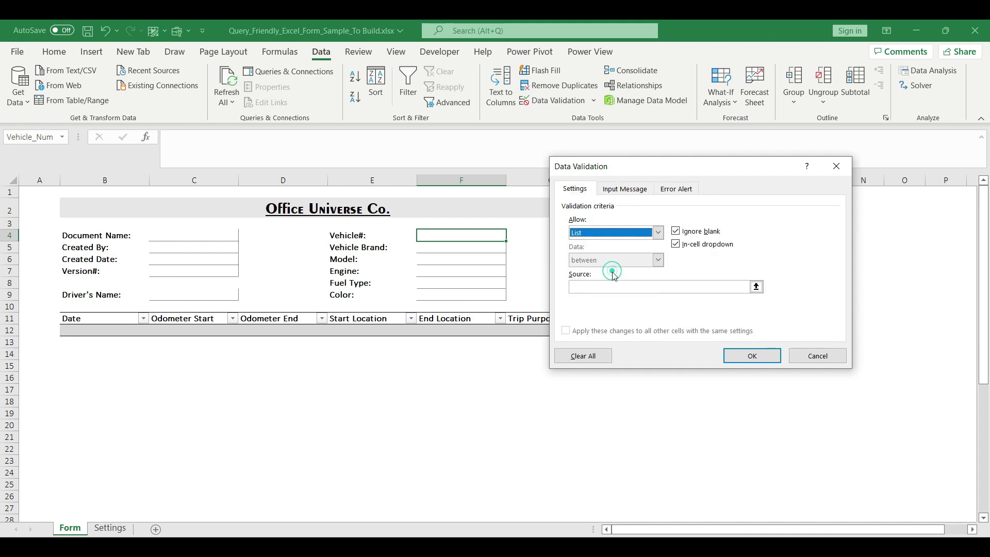
pyautogui.click(613, 285)
pyautogui.write('=INDIRECT(')
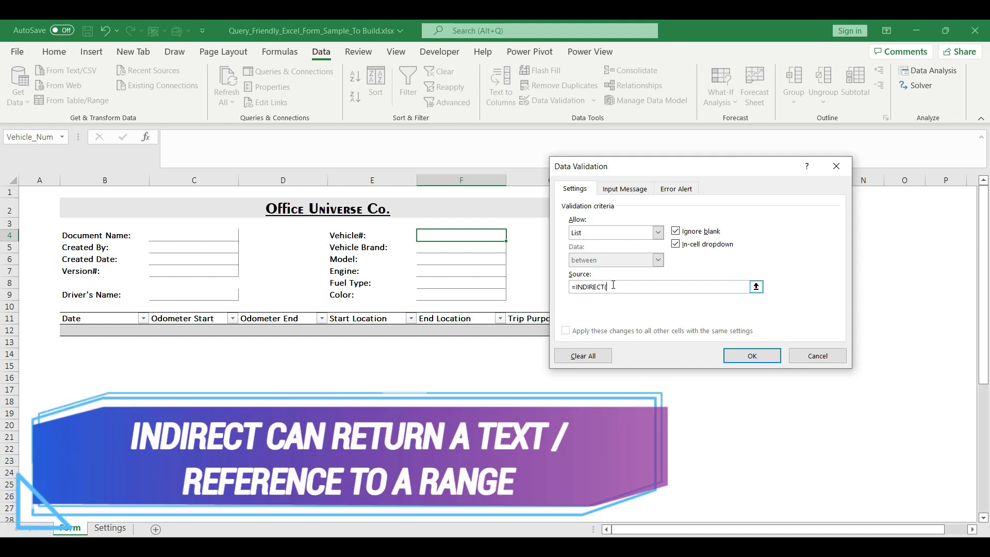
pyautogui.write('"')
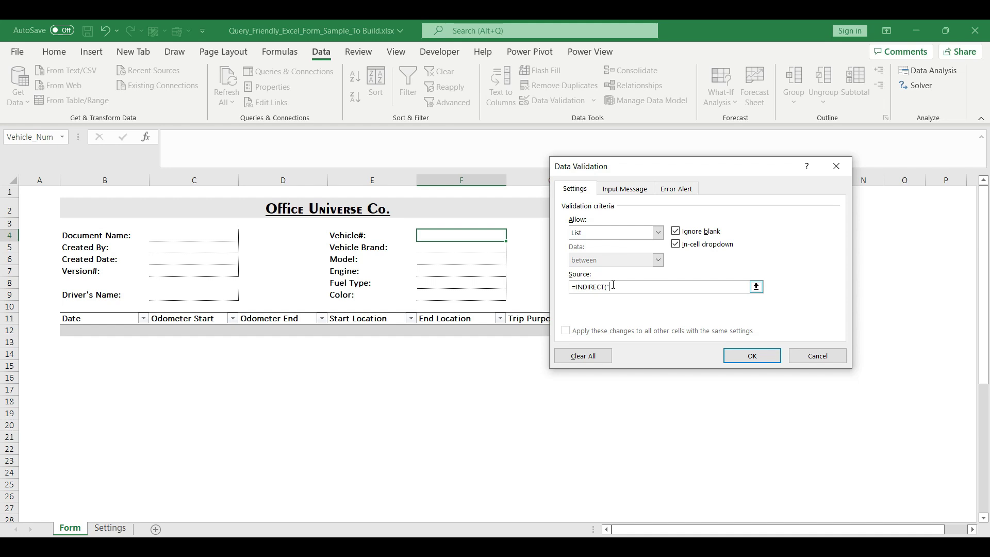
pyautogui.write('Vehicle_Details[')
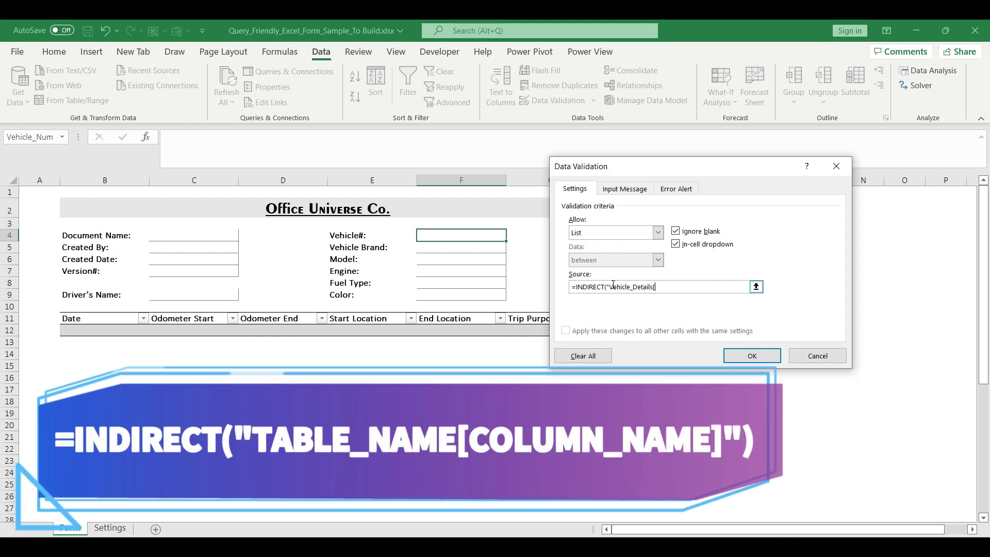
pyautogui.write('Vehicle Num]')
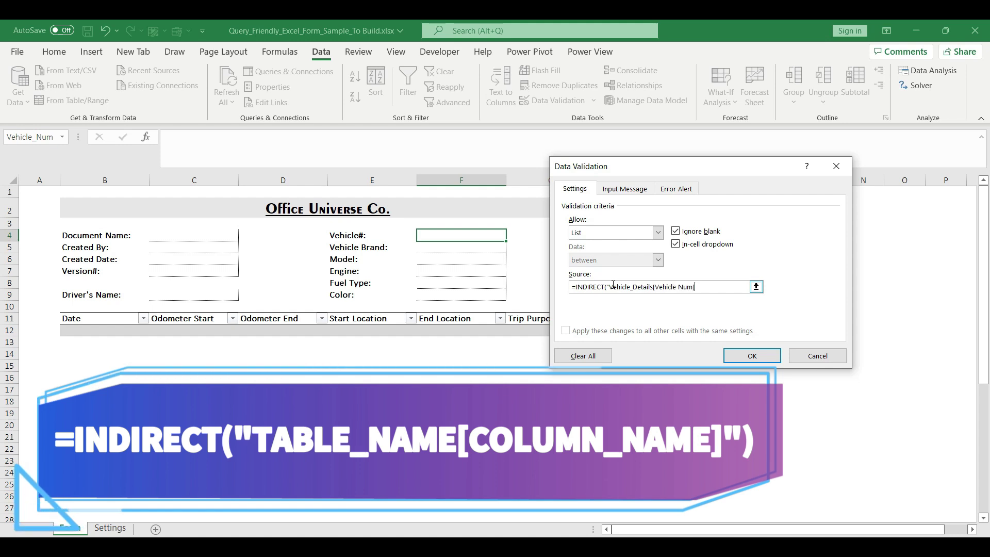
pyautogui.write('"')
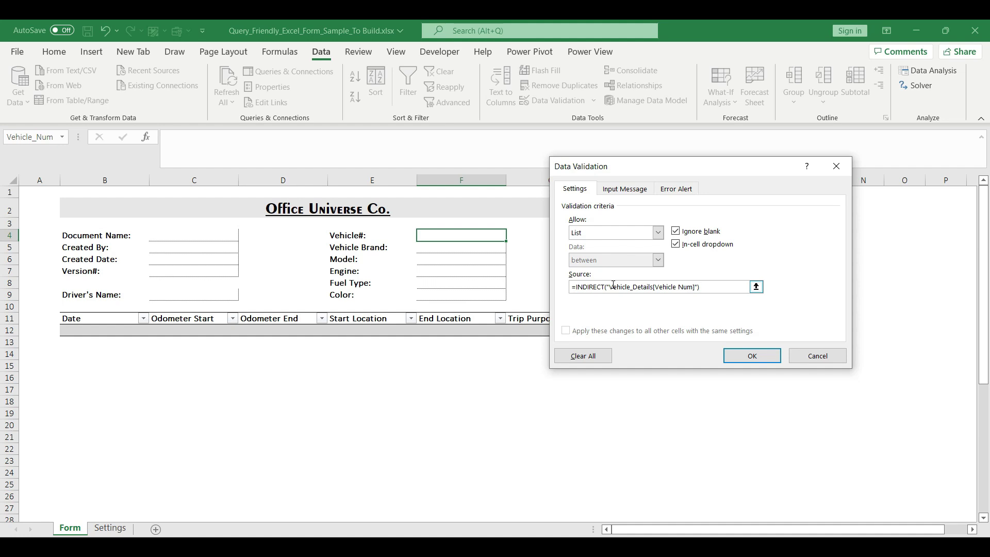
pyautogui.press('Return')
pyautogui.click(512, 235)
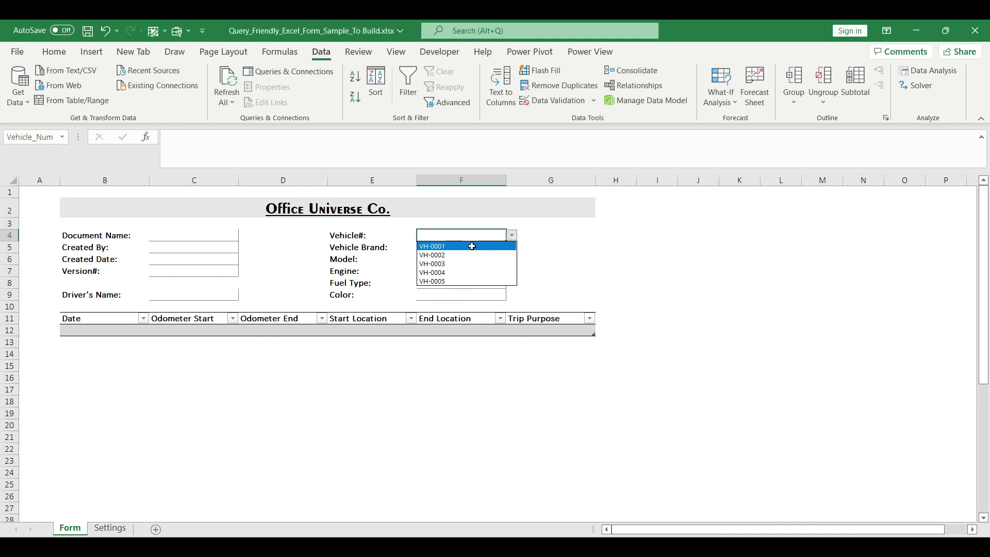
pyautogui.click(472, 246)
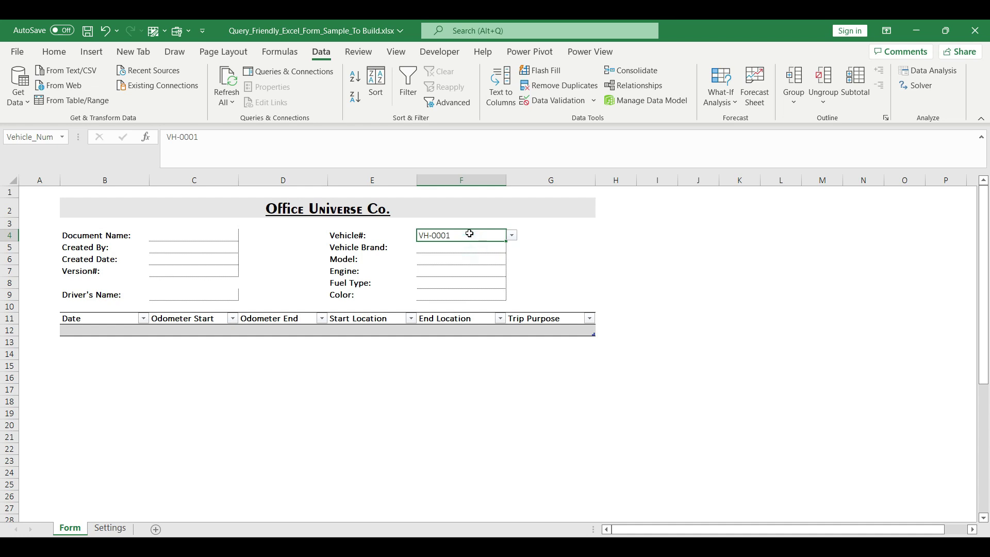
# Step: Add TEST VEHICLE in Settings cell B8 as a new vehicle table row
pyautogui.click(111, 528)
pyautogui.moveTo(91, 204); pyautogui.dragTo(98, 260)
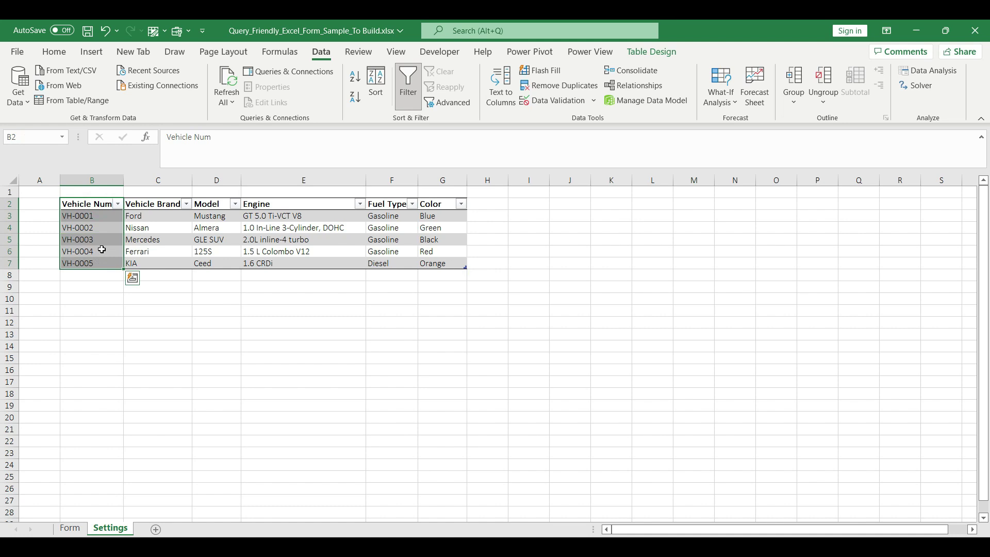
pyautogui.click(112, 277)
pyautogui.write('TEST')
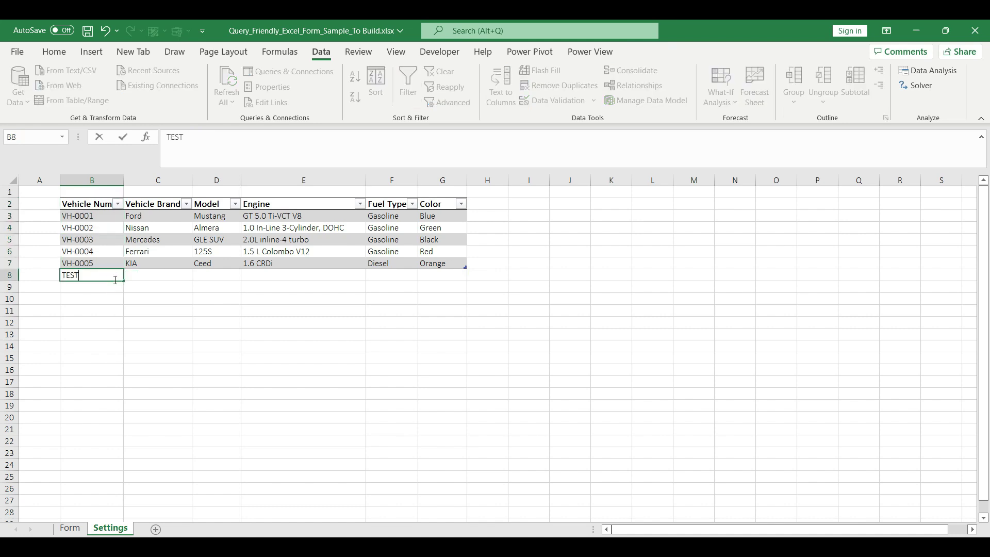
pyautogui.write(' VEHICLE')
pyautogui.press('Return')
# Step: Choose TEST VEHICLE from the Form's Vehicle# dropdown in F4
pyautogui.click(70, 528)
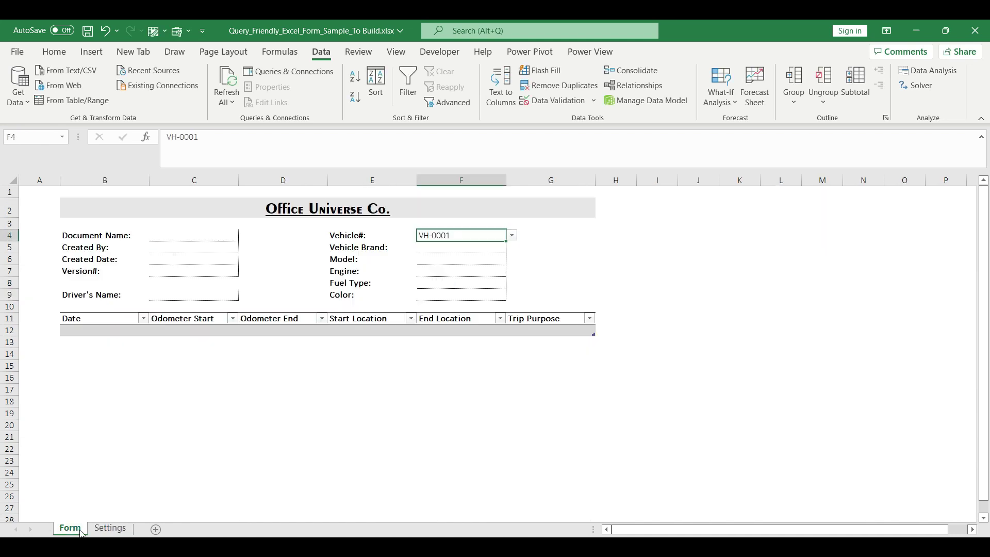
pyautogui.click(512, 235)
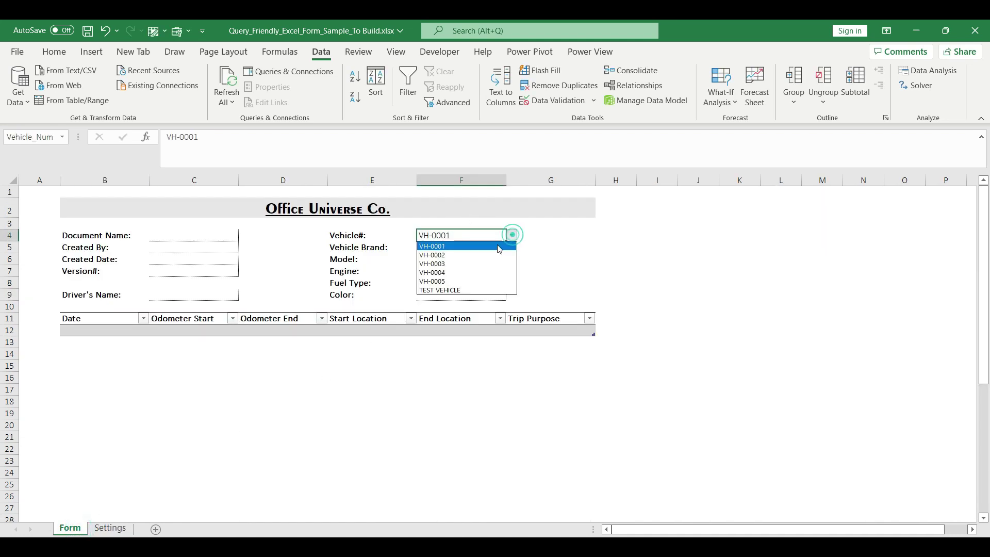
pyautogui.click(471, 291)
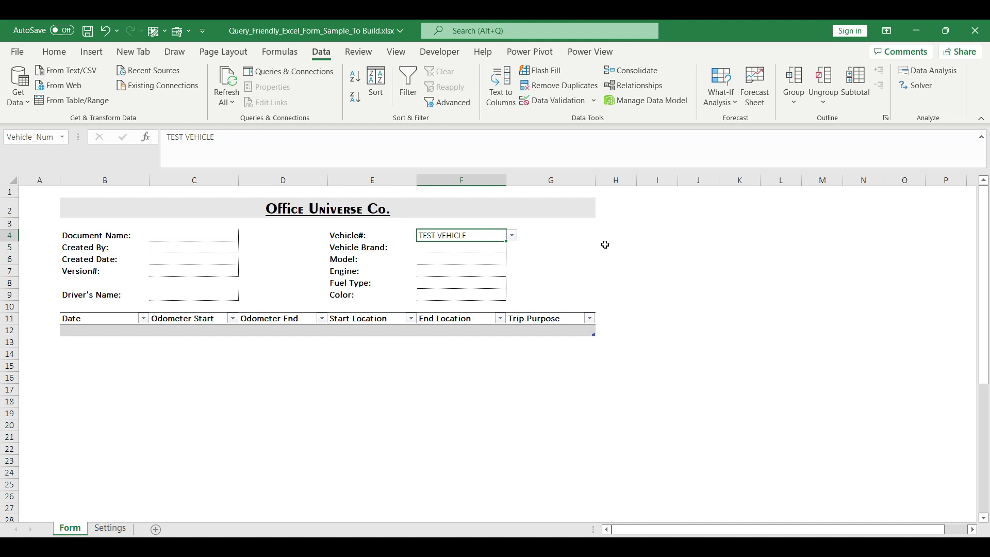
pyautogui.click(491, 249)
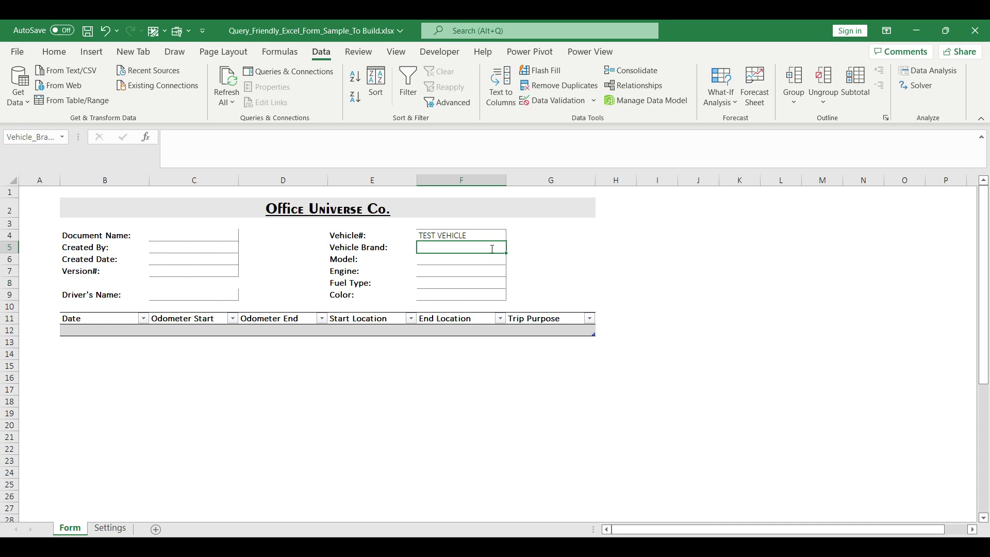
# Step: Enter =XLOOKUP(Vehicle_Num,Settings!B:B,Settings!C:C) in Vehicle Brand cell F5
pyautogui.write('=x')
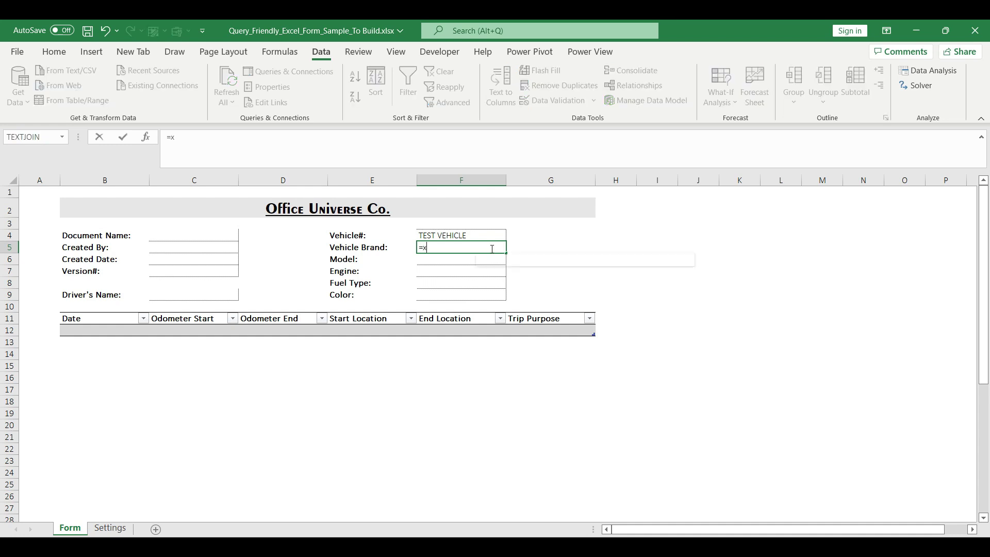
pyautogui.write('look')
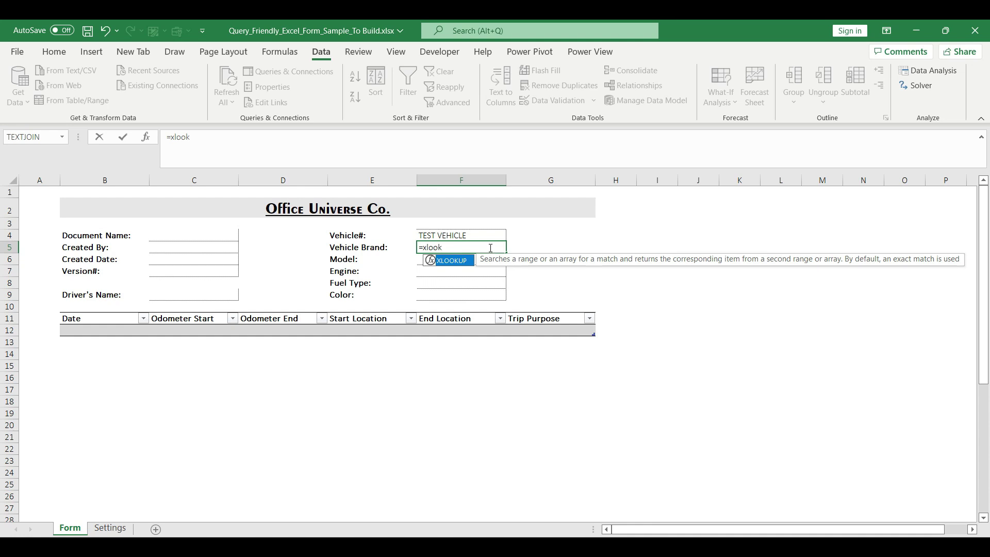
pyautogui.doubleClick(460, 261)
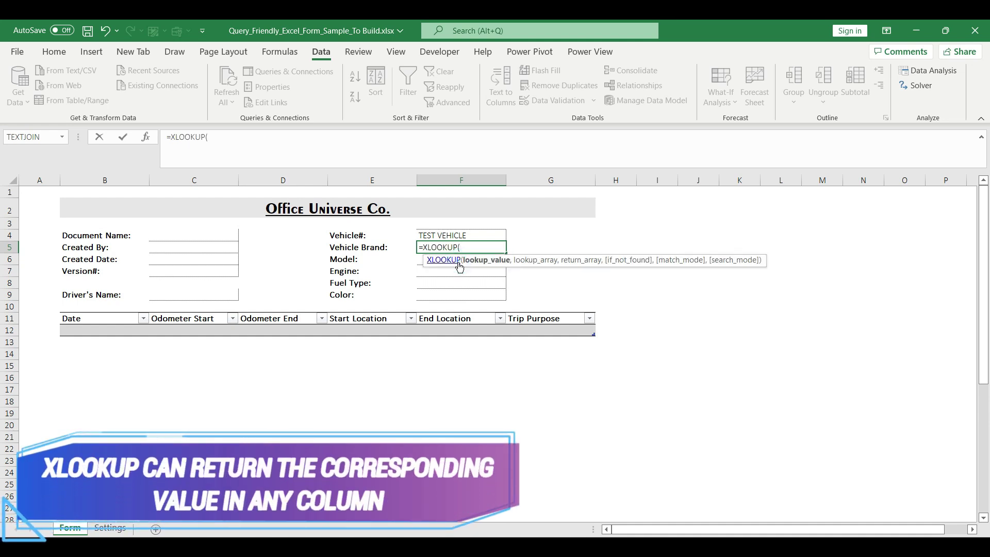
pyautogui.click(483, 236)
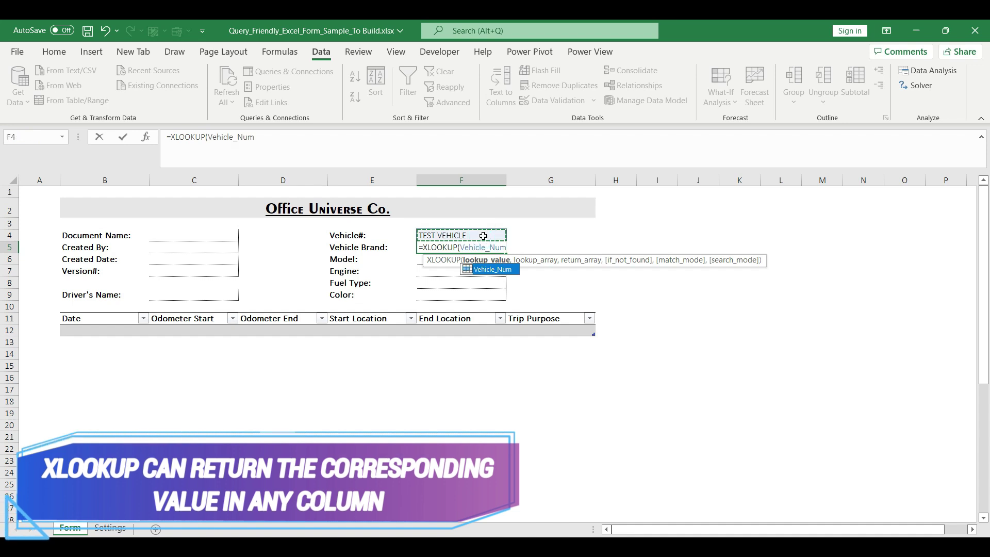
pyautogui.write(',')
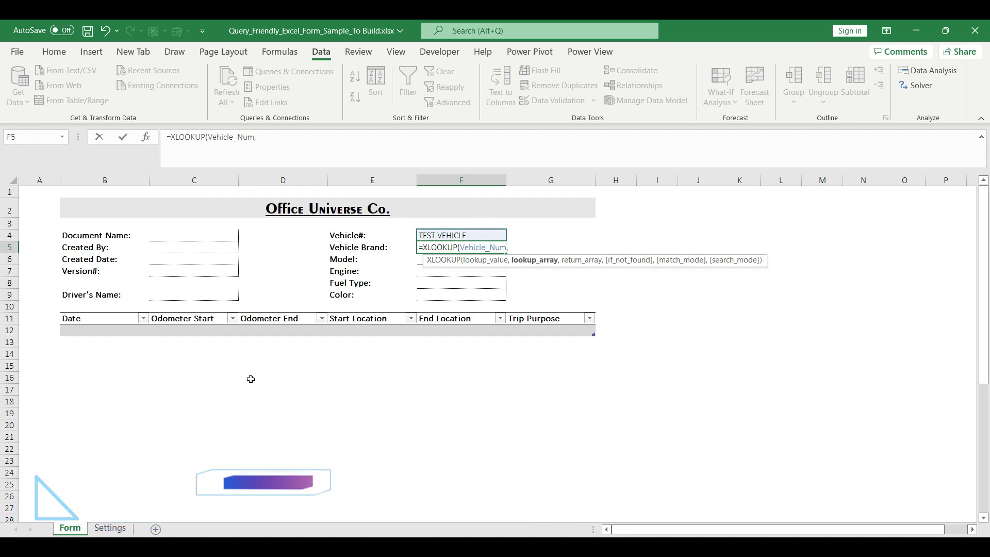
pyautogui.click(110, 527)
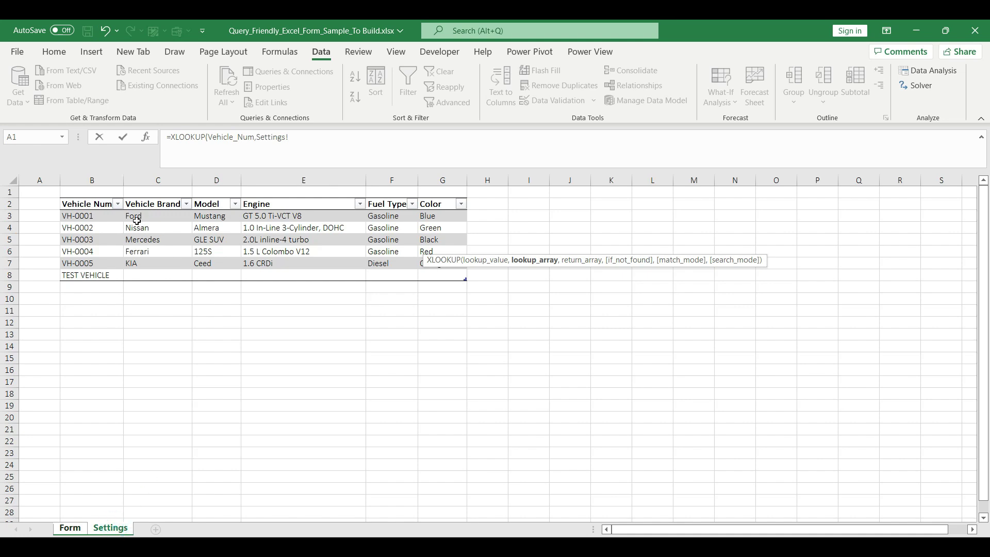
pyautogui.click(105, 179)
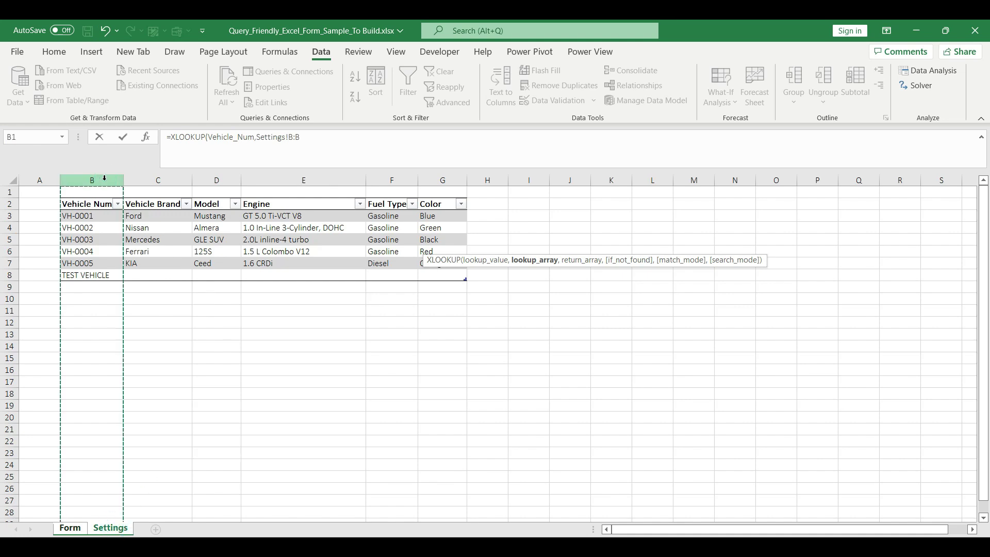
pyautogui.write(',')
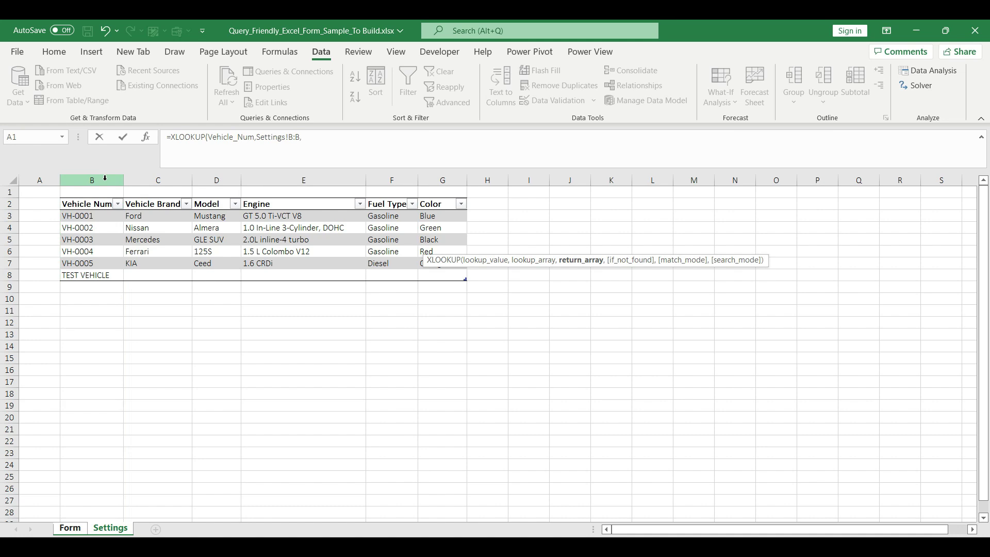
pyautogui.click(161, 177)
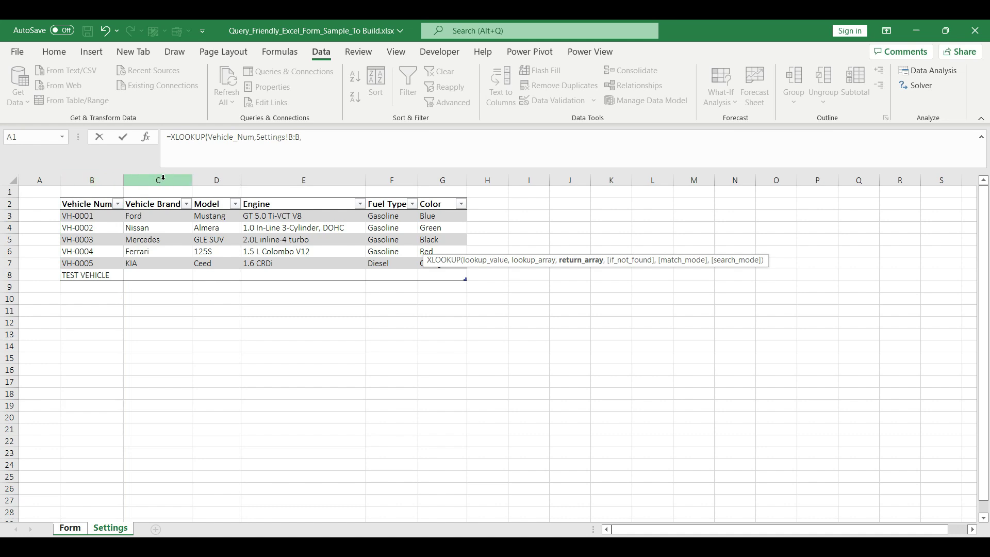
pyautogui.click(163, 178)
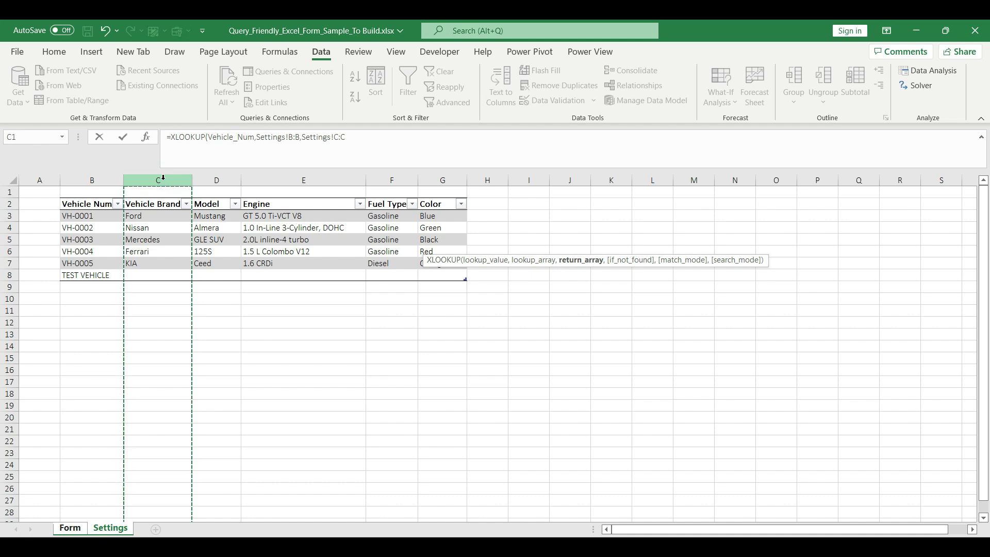
pyautogui.write(')')
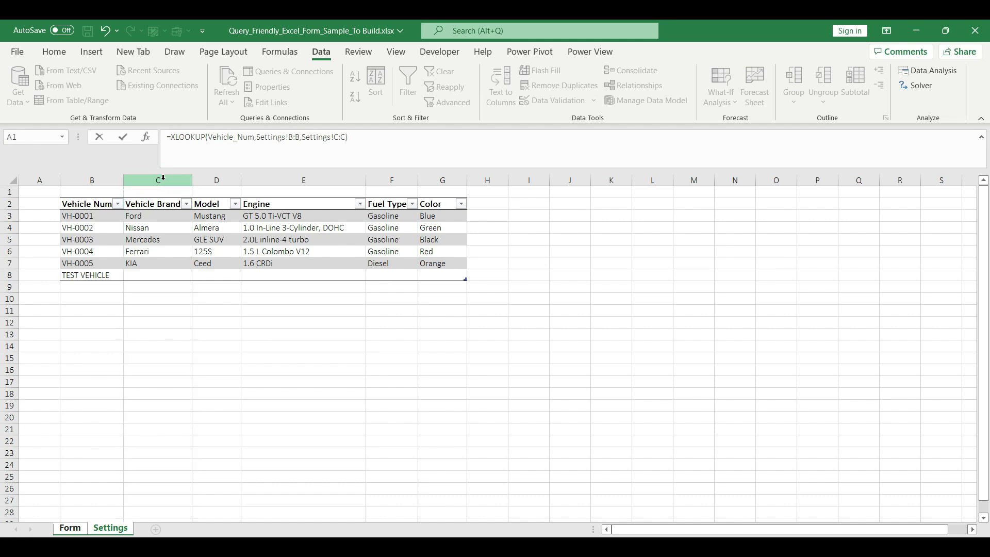
pyautogui.press('Return')
# Step: Copy the F5 lookup formula and paste it as formulas into F6:F9
pyautogui.click(485, 248)
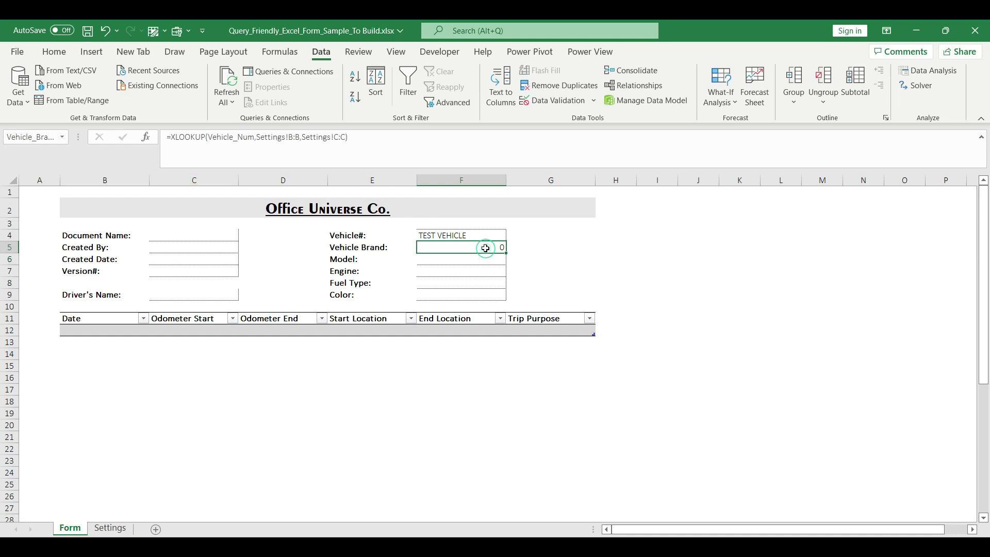
pyautogui.hotkey('ctrl', 'c')
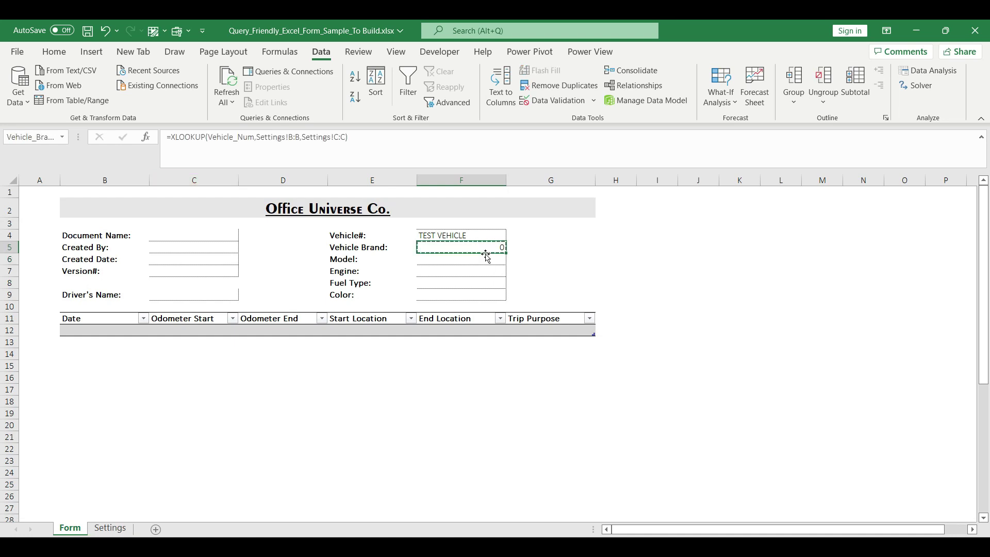
pyautogui.moveTo(484, 259); pyautogui.dragTo(487, 294)
pyautogui.rightClick(488, 294)
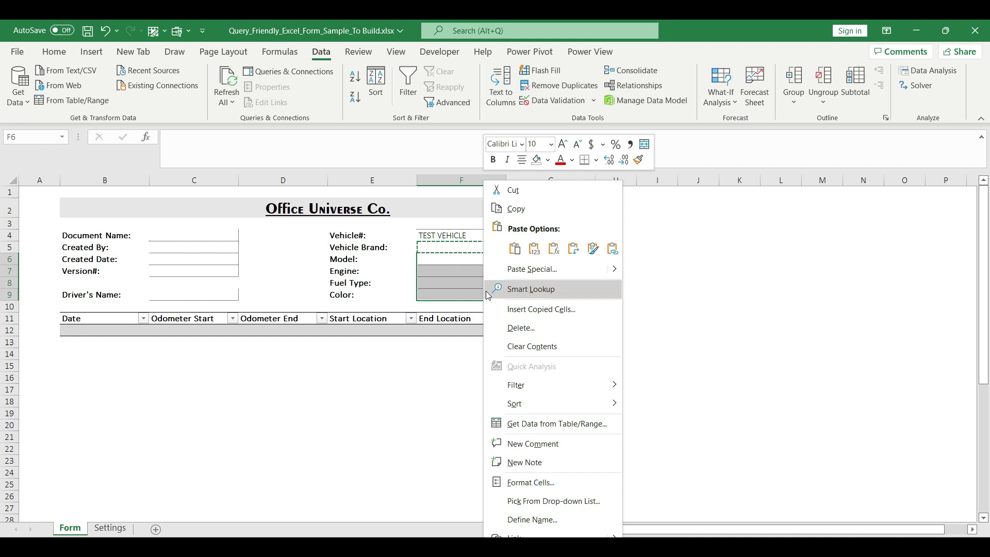
pyautogui.click(554, 249)
# Step: Adjust the copied formulas' return columns, setting Color to return Settings column G:G
pyautogui.click(495, 259)
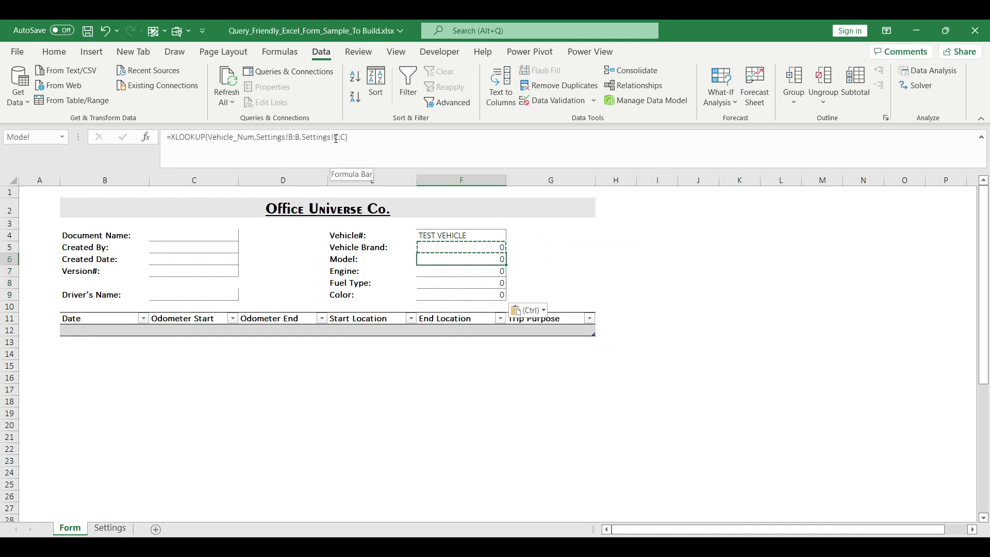
pyautogui.doubleClick(363, 166)
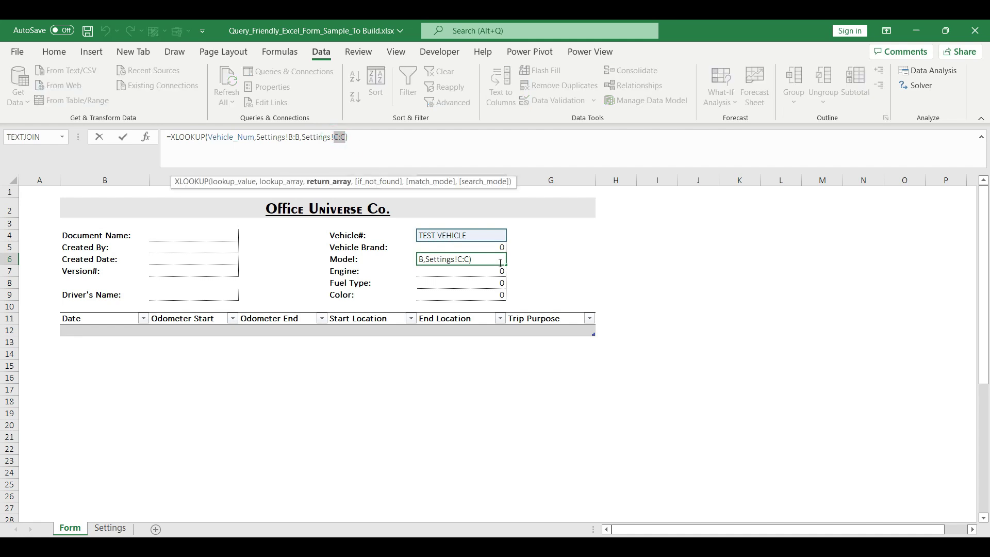
pyautogui.press('Return')
pyautogui.doubleClick(341, 138)
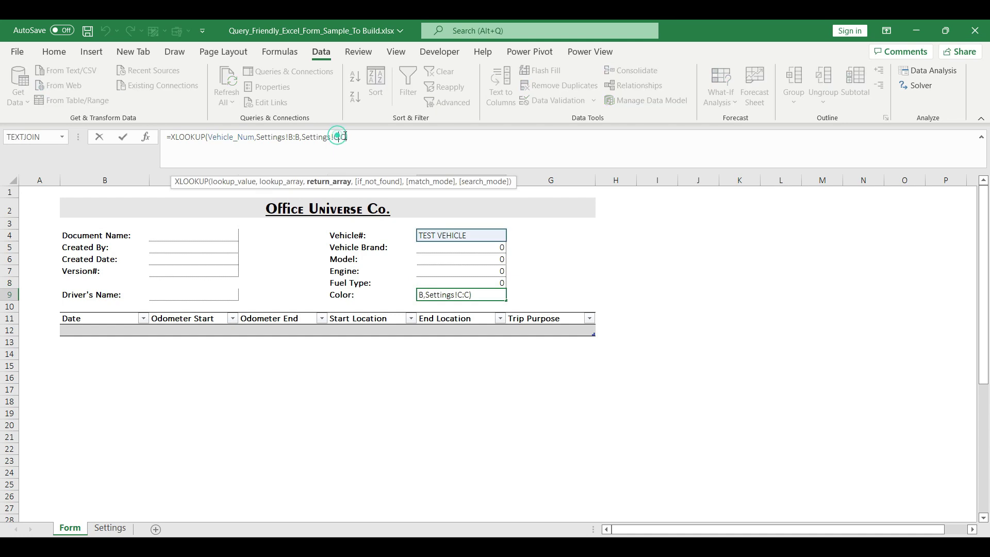
pyautogui.write('G:G')
pyautogui.press('Return')
pyautogui.click(511, 235)
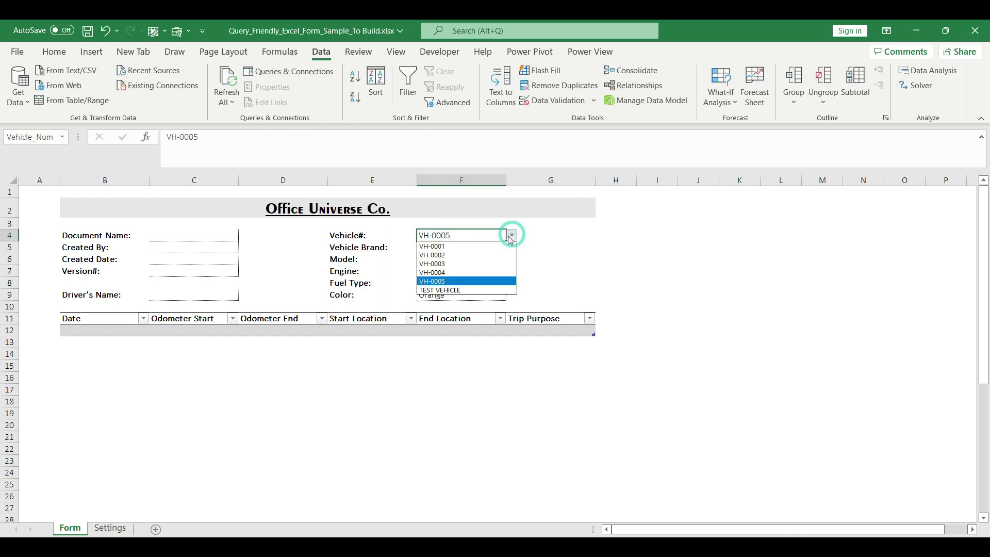
# Step: Test the lookups by choosing VH-0004, VH-0002, then VH-0004 again in Vehicle#
pyautogui.click(461, 273)
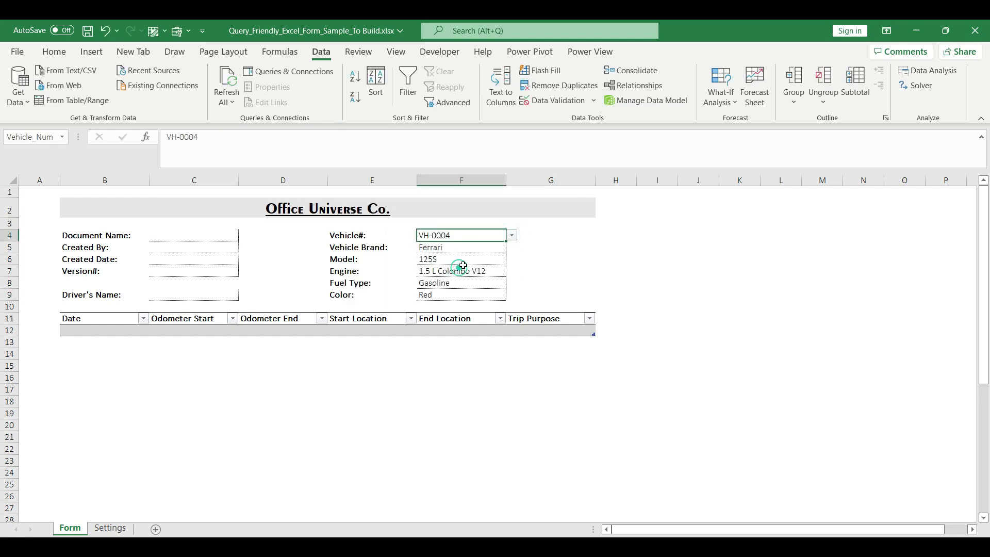
pyautogui.click(512, 235)
pyautogui.click(473, 255)
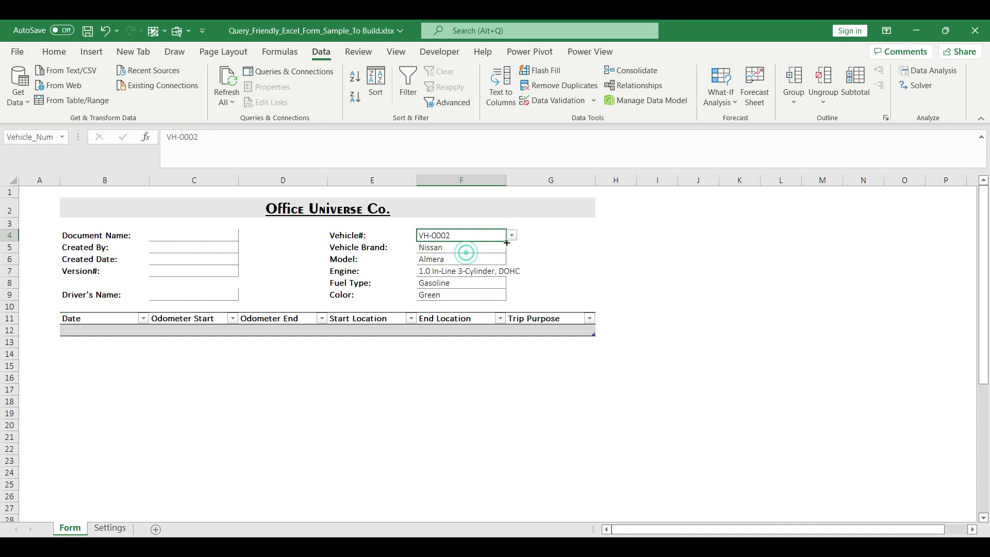
pyautogui.click(513, 237)
pyautogui.click(461, 272)
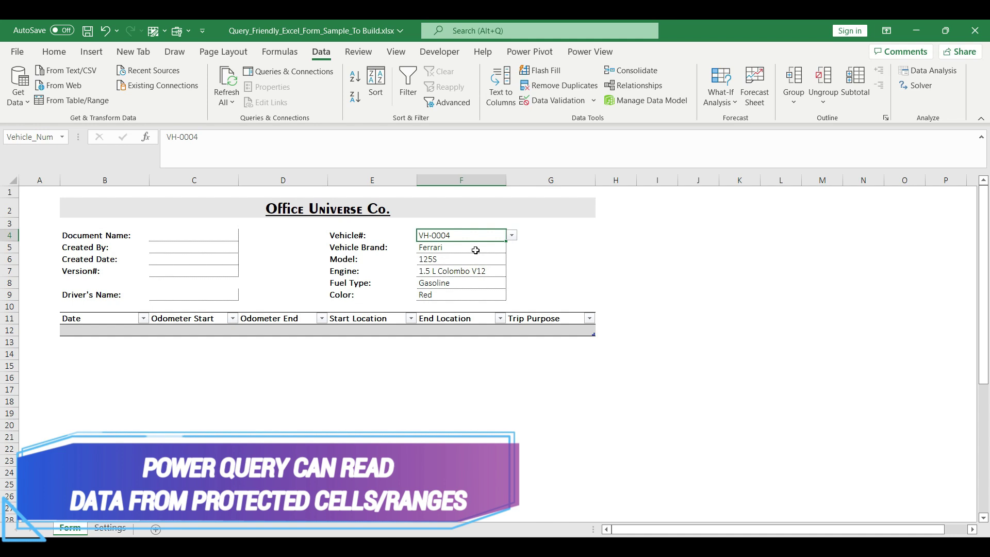
pyautogui.click(214, 293)
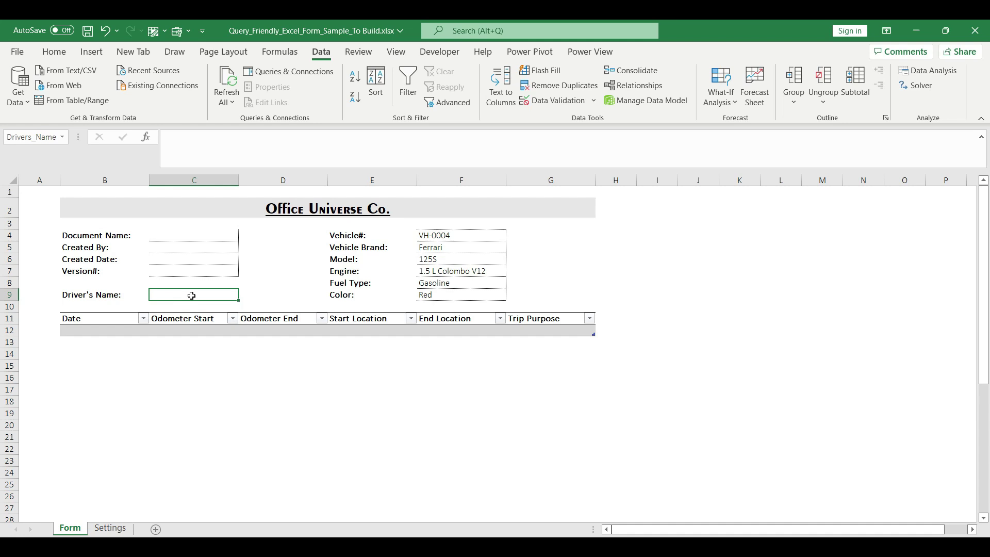
# Step: Clear the Locked protection setting on the Driver's Name cell C9
pyautogui.rightClick(191, 295)
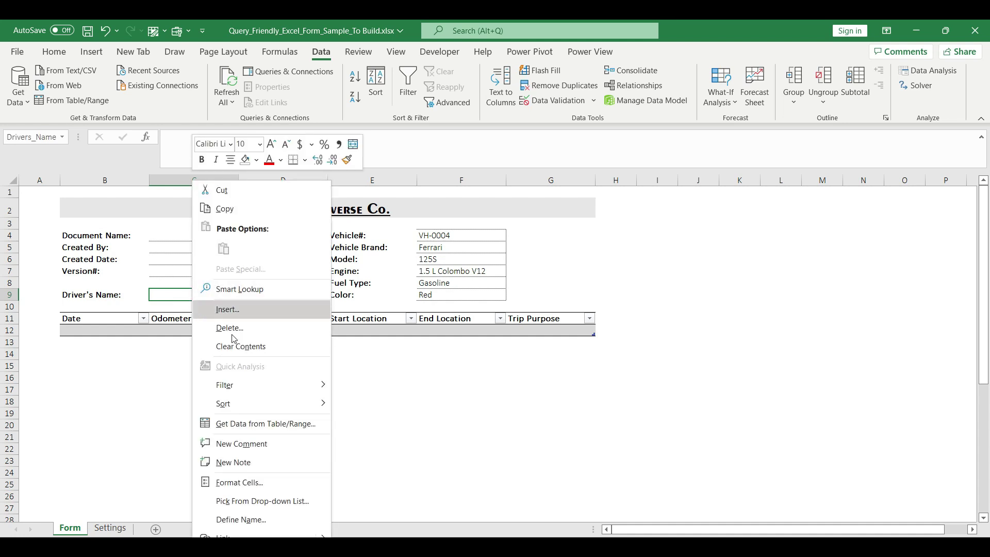
pyautogui.click(252, 481)
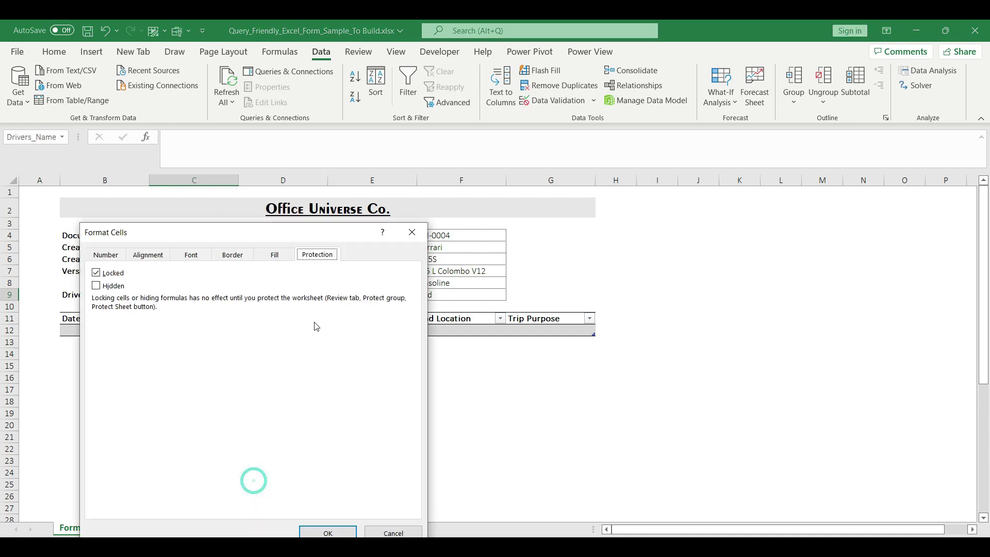
pyautogui.moveTo(316, 233); pyautogui.dragTo(569, 155)
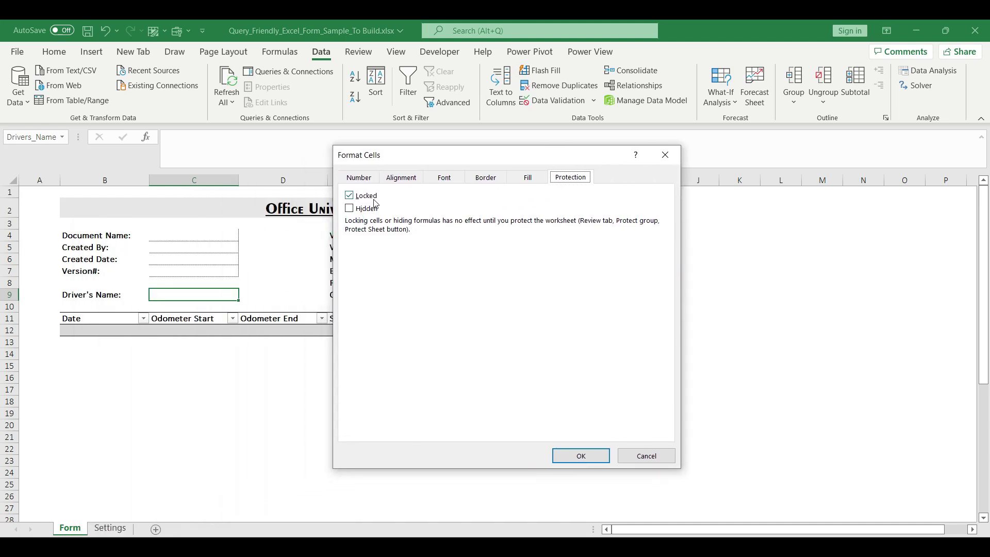
pyautogui.click(350, 195)
pyautogui.click(577, 456)
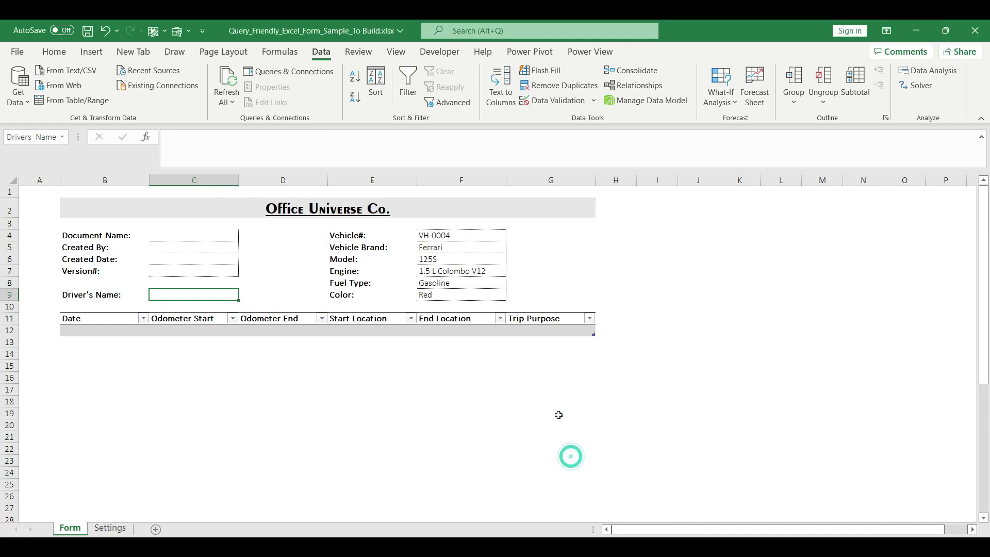
pyautogui.moveTo(84, 330); pyautogui.dragTo(530, 336)
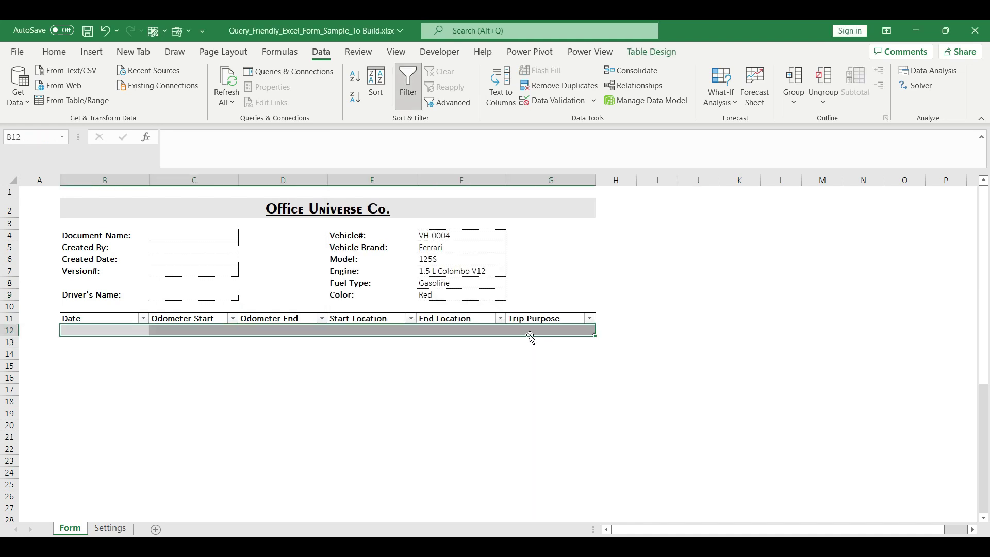
# Step: Enter test values A, b and c in Date cells B12 to B14, extending the table
pyautogui.click(133, 329)
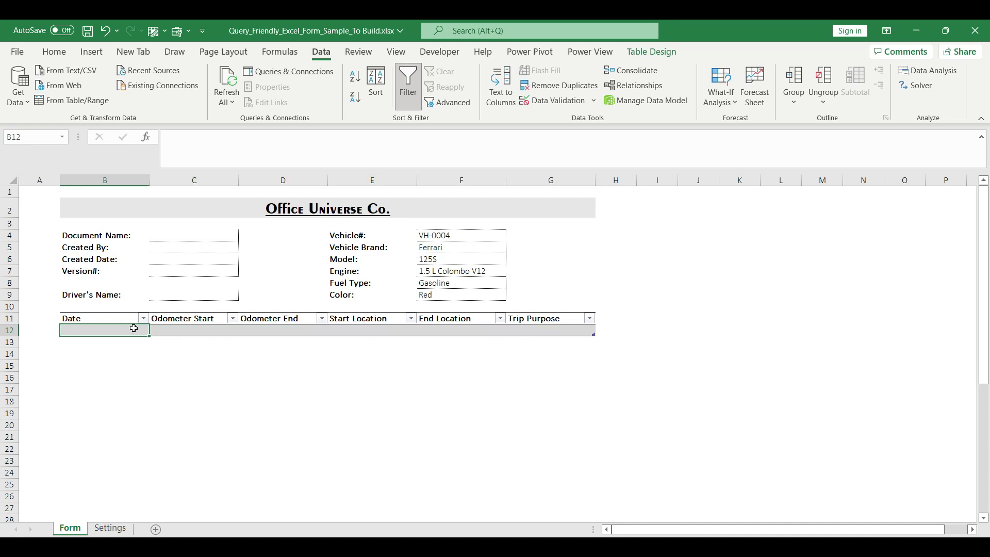
pyautogui.write('A')
pyautogui.press('Return')
pyautogui.write('b')
pyautogui.press('Return')
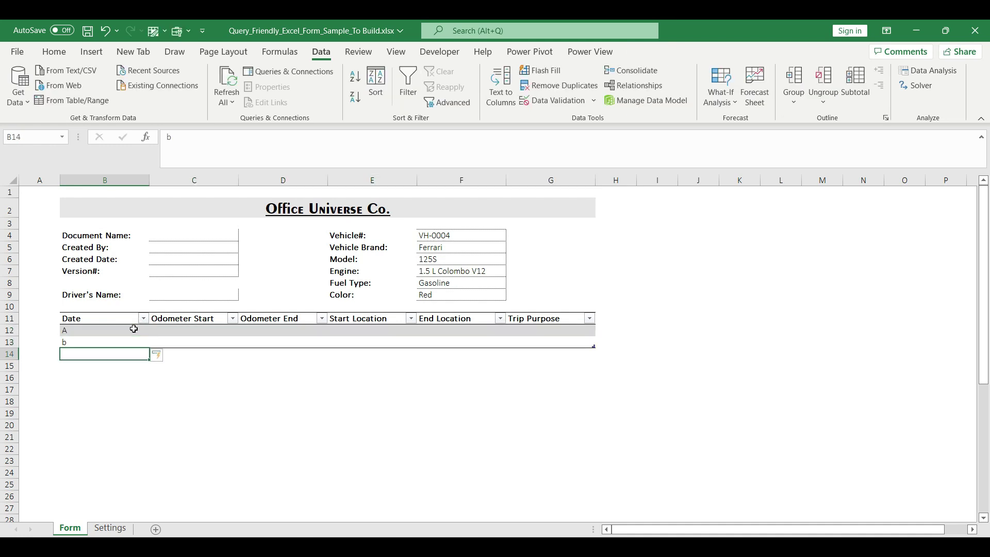
pyautogui.write('c')
pyautogui.press('Return')
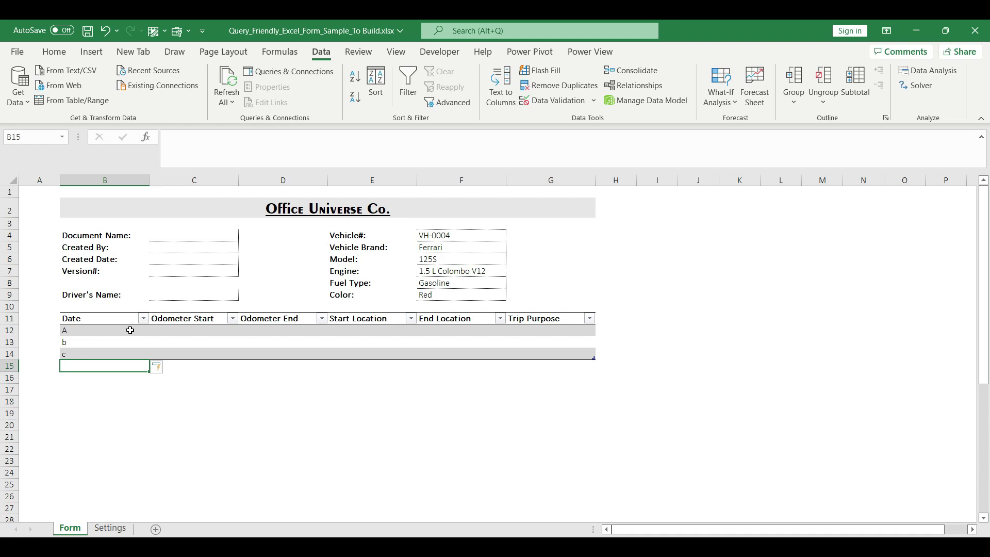
# Step: Clear the Locked setting on table columns B to G from row 12 downward
pyautogui.click(130, 330)
pyautogui.hotkey('shift', 'Right')
pyautogui.hotkey('shift', 'Right')
pyautogui.hotkey('shift', 'Right')
pyautogui.hotkey('shift', 'Right')
pyautogui.hotkey('shift', 'Right')
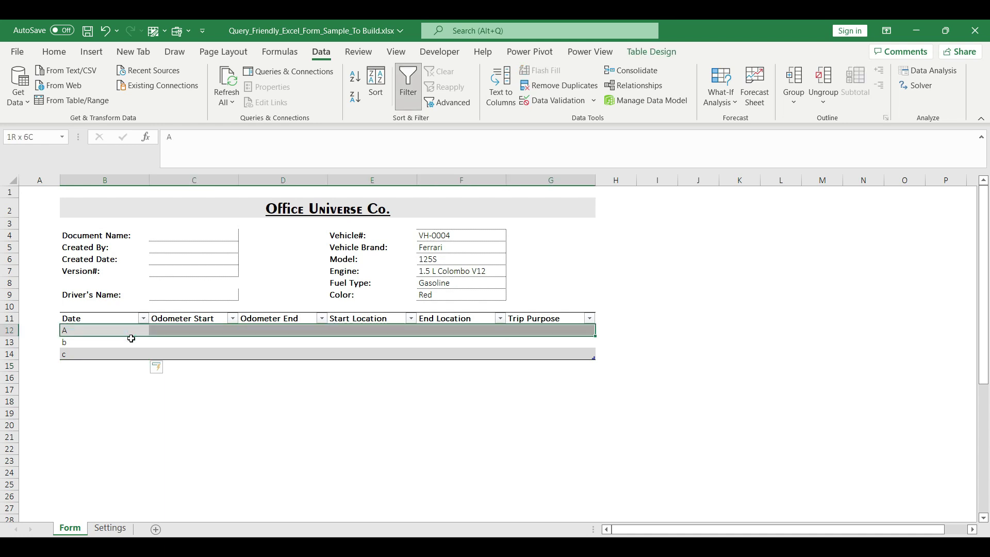
pyautogui.hotkey('shift', 'Down')
pyautogui.hotkey('shift', 'Down')
pyautogui.hotkey('shift', 'Down')
pyautogui.hotkey('shift', 'Down')
pyautogui.hotkey('shift', 'Down')
pyautogui.hotkey('shift', 'Down')
pyautogui.hotkey('shift', 'Down')
pyautogui.hotkey('shift', 'Down')
pyautogui.hotkey('shift', 'Down')
pyautogui.hotkey('shift', 'Down')
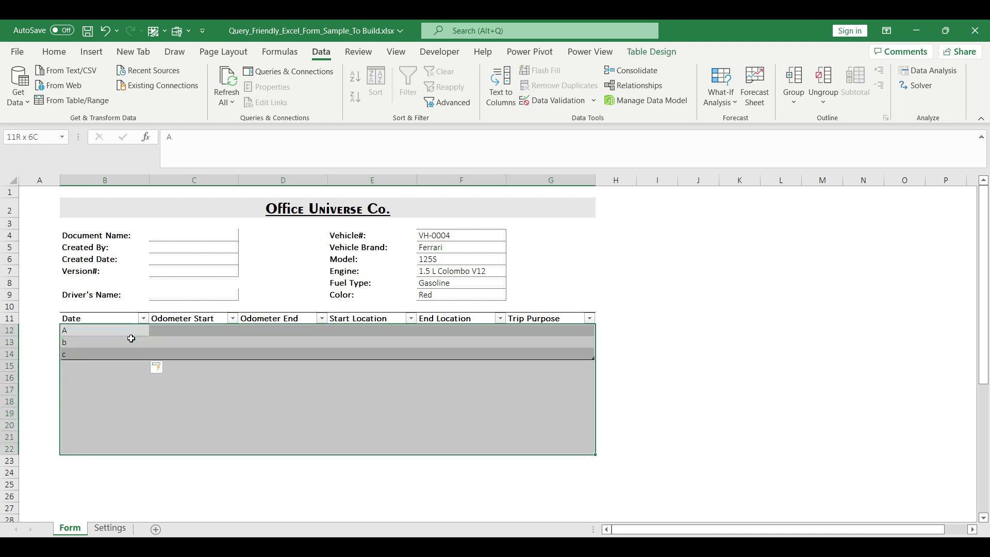
pyautogui.hotkey('shift', 'Down')
pyautogui.hotkey('shift', 'Down')
pyautogui.hotkey('shift', 'Down')
pyautogui.hotkey('shift', 'Down')
pyautogui.hotkey('shift', 'Down')
pyautogui.hotkey('shift', 'Down')
pyautogui.hotkey('shift', 'Down')
pyautogui.hotkey('shift', 'Down')
pyautogui.hotkey('shift', 'Down')
pyautogui.hotkey('shift', 'Down')
pyautogui.hotkey('shift', 'Down')
pyautogui.hotkey('shift', 'Down')
pyautogui.hotkey('shift', 'Down')
pyautogui.hotkey('shift', 'Down')
pyautogui.hotkey('shift', 'Down')
pyautogui.hotkey('shift', 'Down')
pyautogui.hotkey('shift', 'Down')
pyautogui.hotkey('shift', 'Down')
pyautogui.hotkey('shift', 'Down')
pyautogui.hotkey('shift', 'Down')
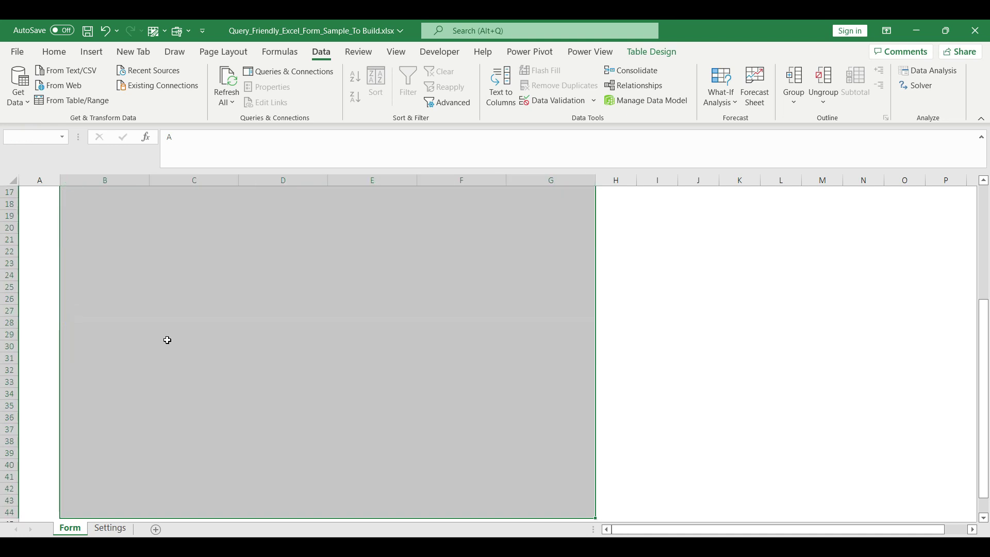
pyautogui.rightClick(393, 322)
pyautogui.click(442, 500)
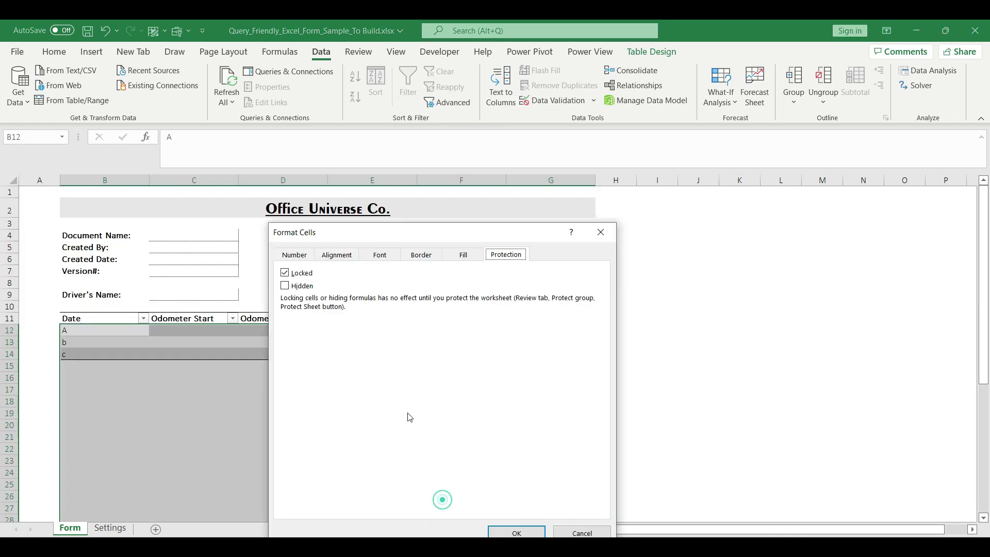
pyautogui.click(285, 272)
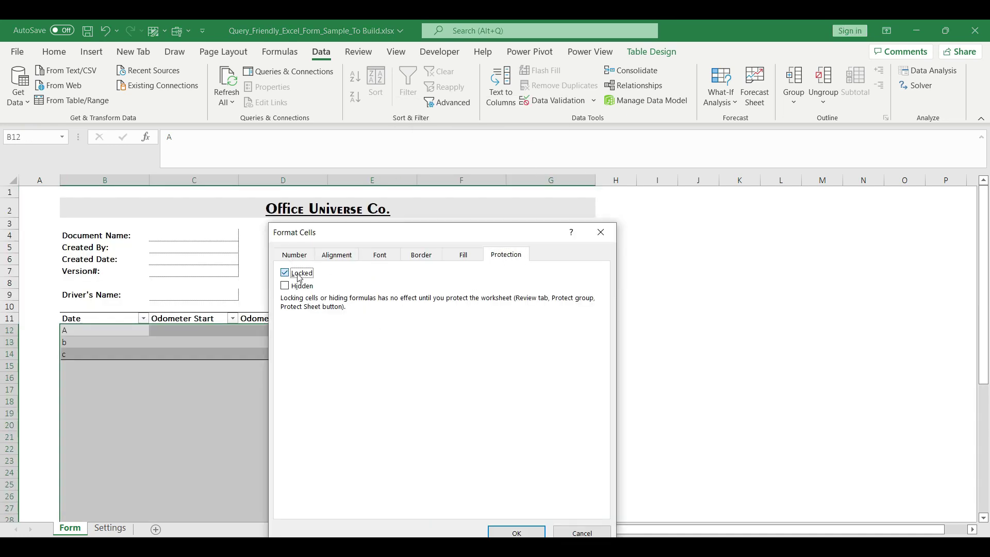
pyautogui.click(516, 533)
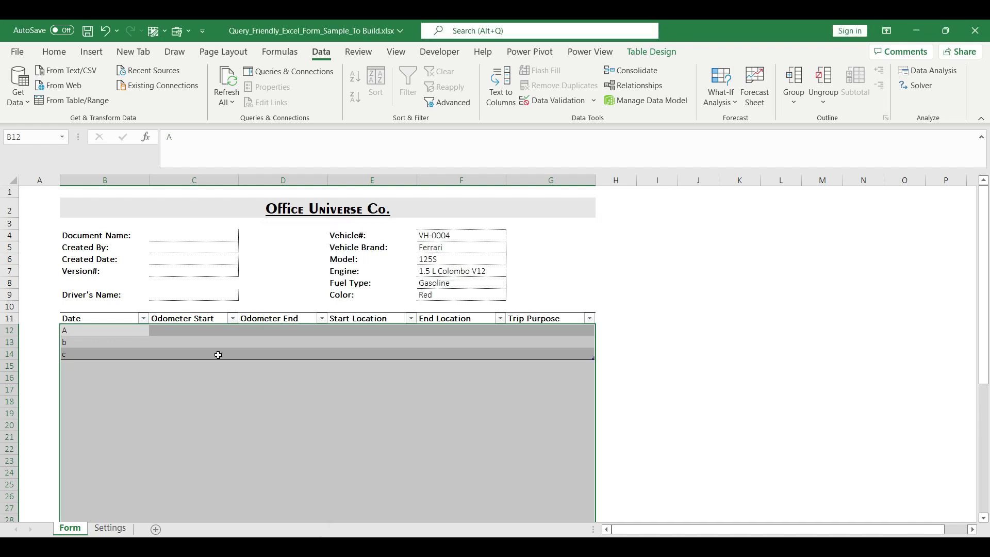
# Step: Hide the Settings sheet, then select the header input cells C4:C8 on the Form sheet
pyautogui.click(110, 528)
pyautogui.rightClick(110, 528)
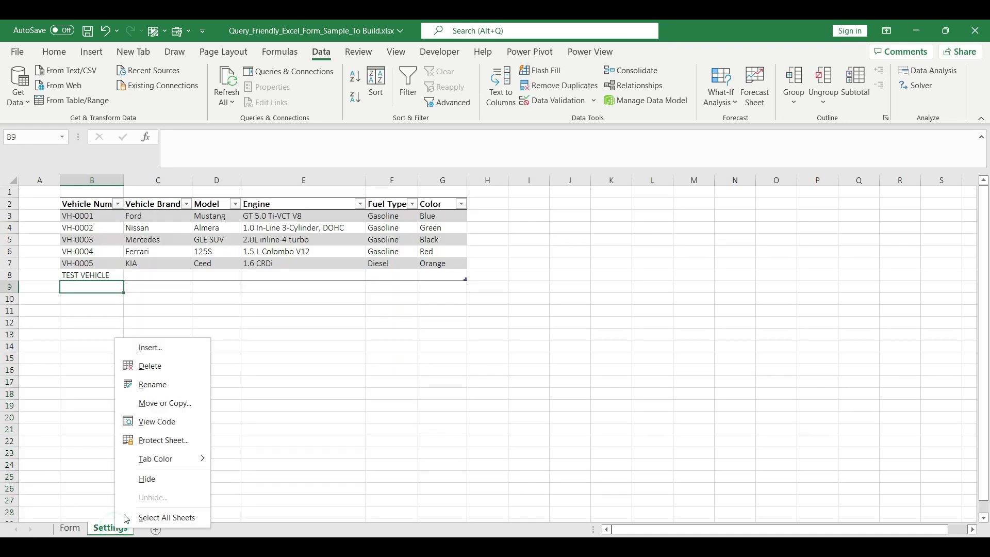
pyautogui.click(175, 477)
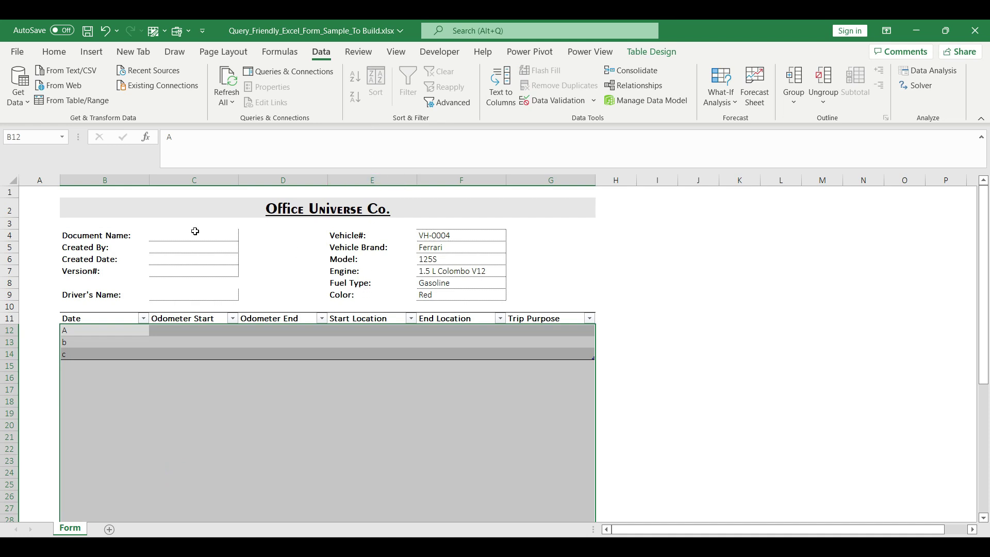
pyautogui.moveTo(203, 232); pyautogui.dragTo(203, 278)
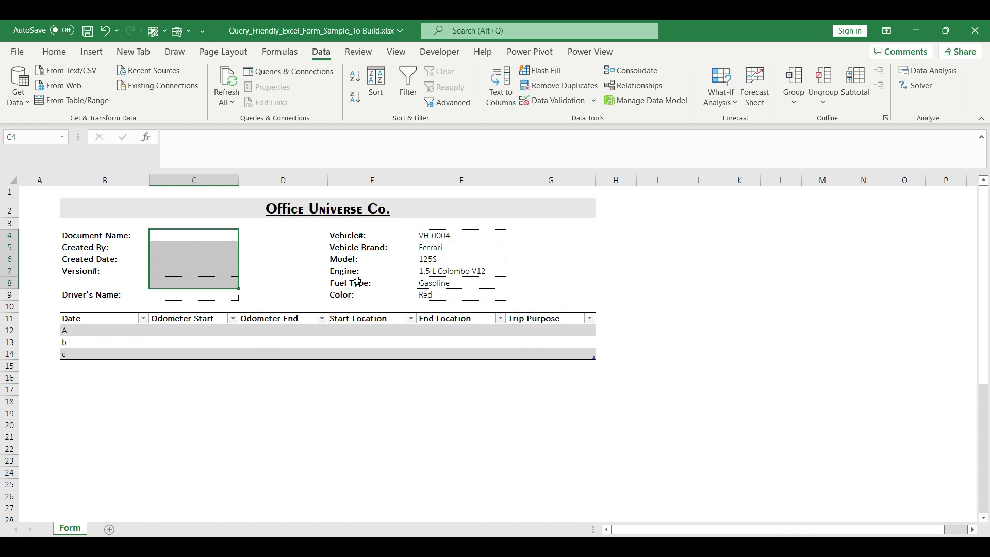
# Step: Password-protect the Form sheet, allowing unlocked-cell selection and AutoFilter
pyautogui.click(361, 55)
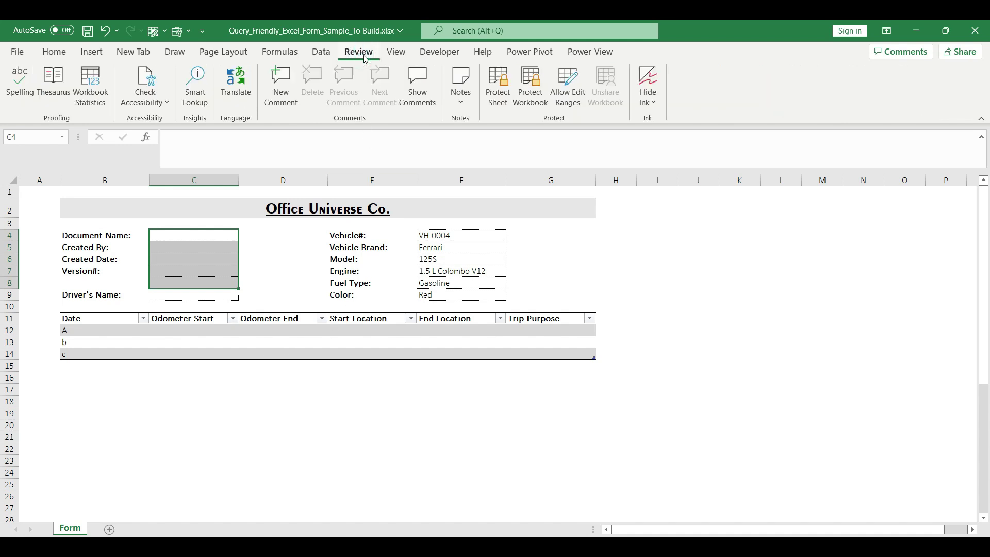
pyautogui.click(496, 85)
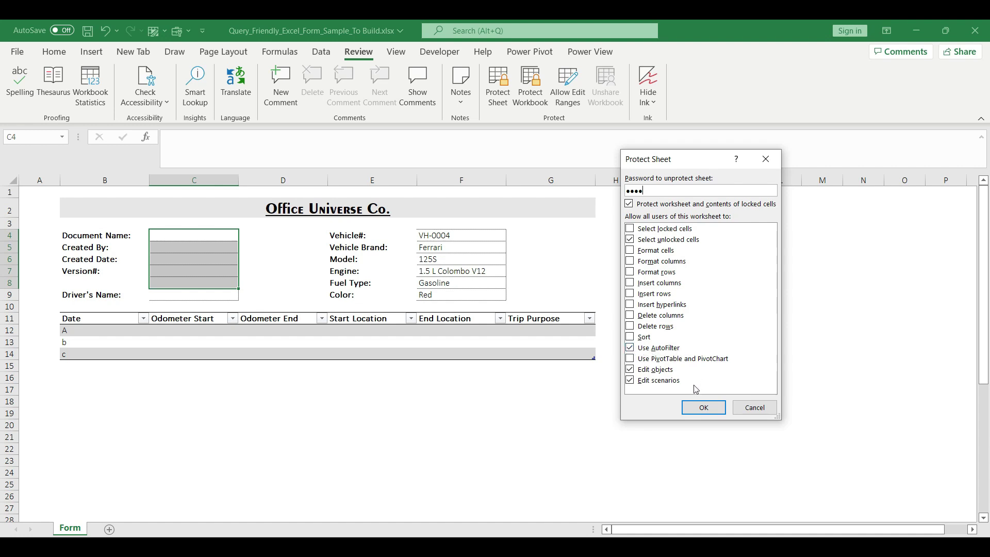
pyautogui.click(697, 413)
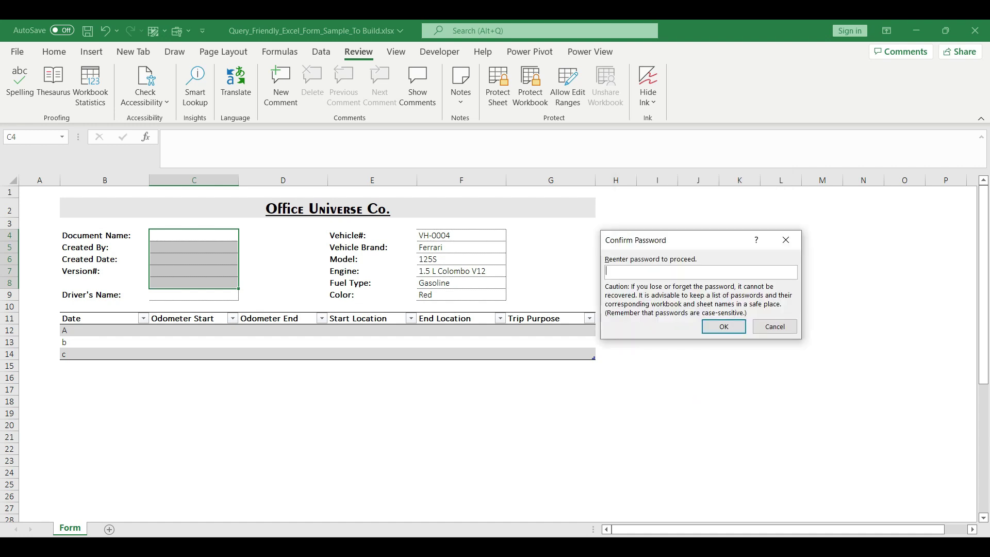
pyautogui.write('1234')
pyautogui.click(718, 328)
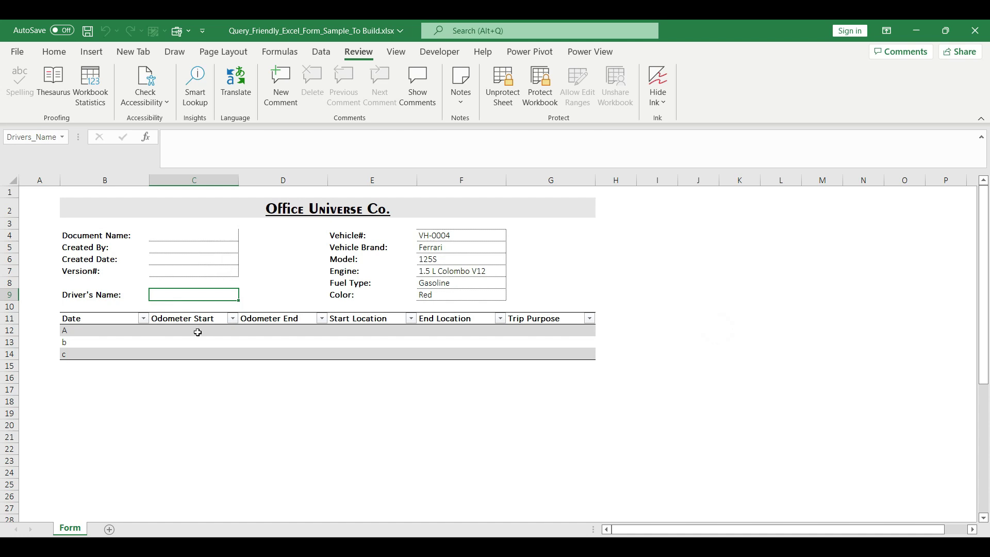
pyautogui.moveTo(198, 332); pyautogui.dragTo(456, 465)
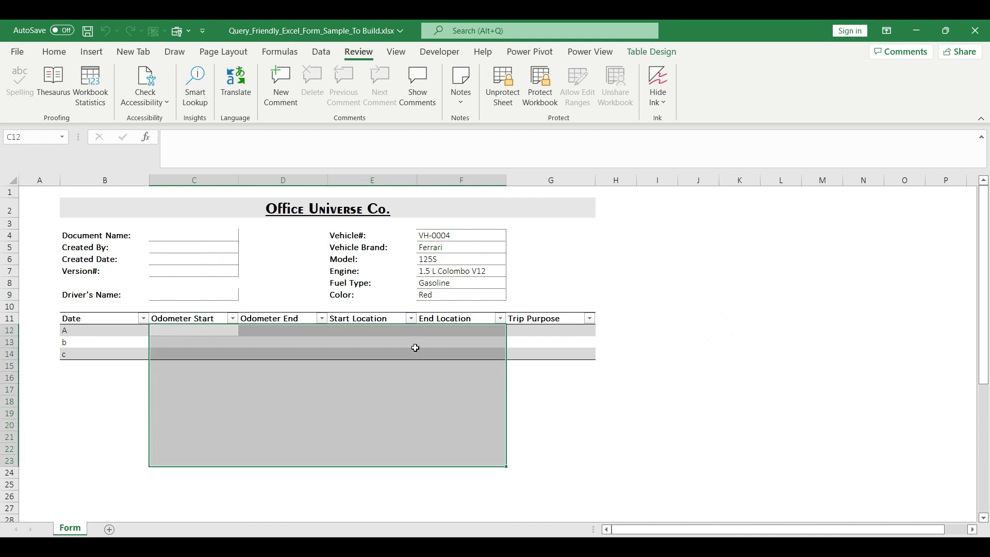
pyautogui.moveTo(357, 397); pyautogui.dragTo(199, 393)
pyautogui.moveTo(106, 330); pyautogui.dragTo(401, 431)
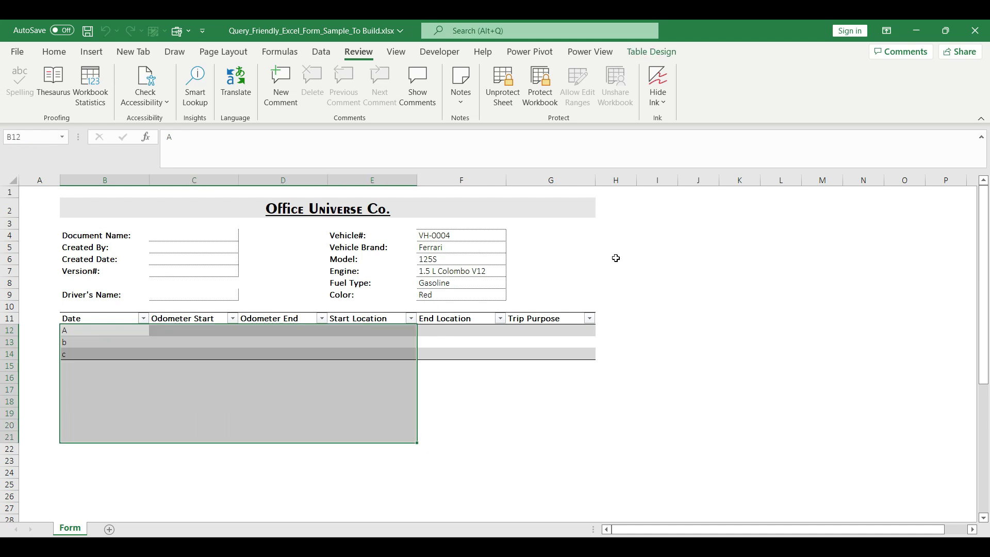
pyautogui.click(450, 248)
pyautogui.click(222, 295)
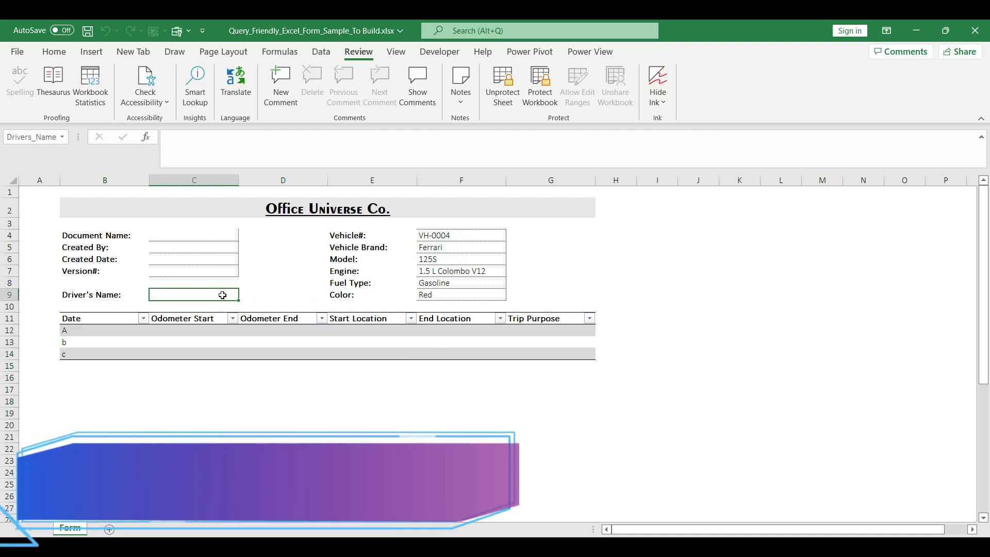
# Step: Lock the workbook structure with a password, confirming it a second time
pyautogui.click(543, 99)
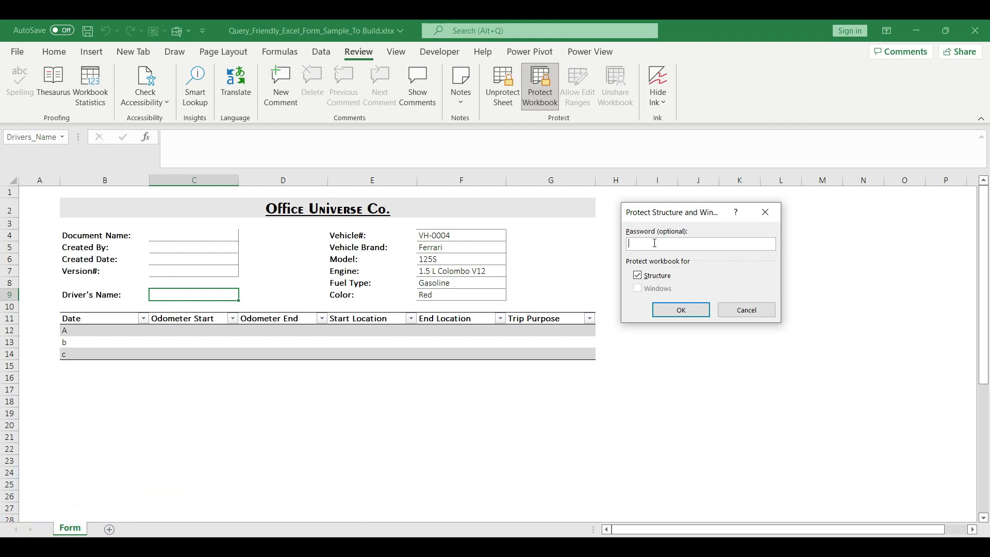
pyautogui.click(681, 309)
pyautogui.write('1234')
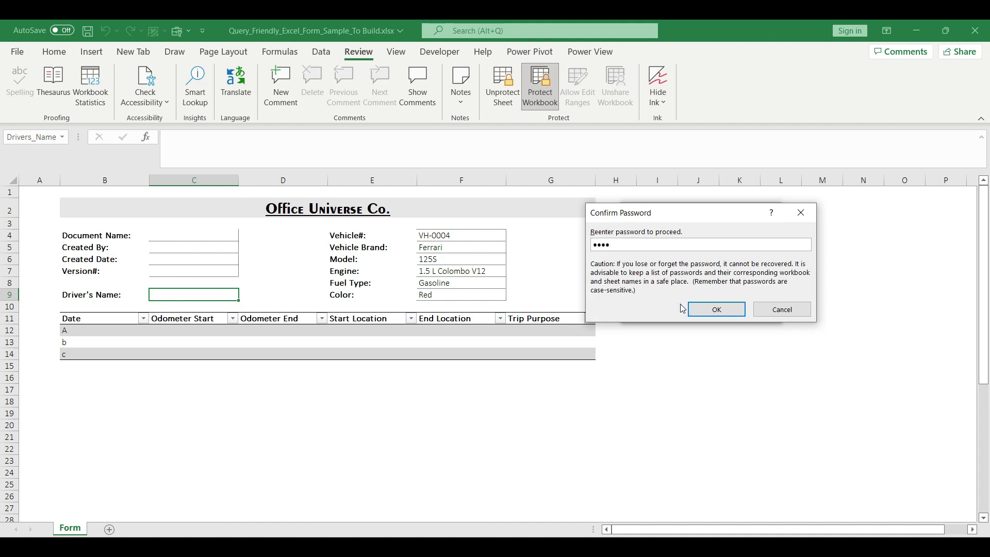
pyautogui.press('Return')
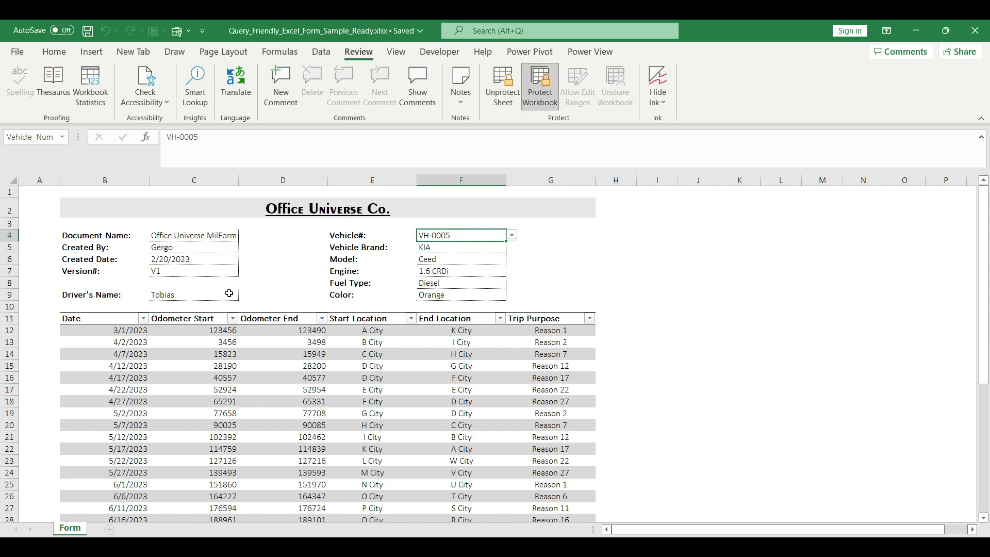
# Step: Select vehicle VH-0003 in the Vehicle# dropdown and save the workbook
pyautogui.click(511, 235)
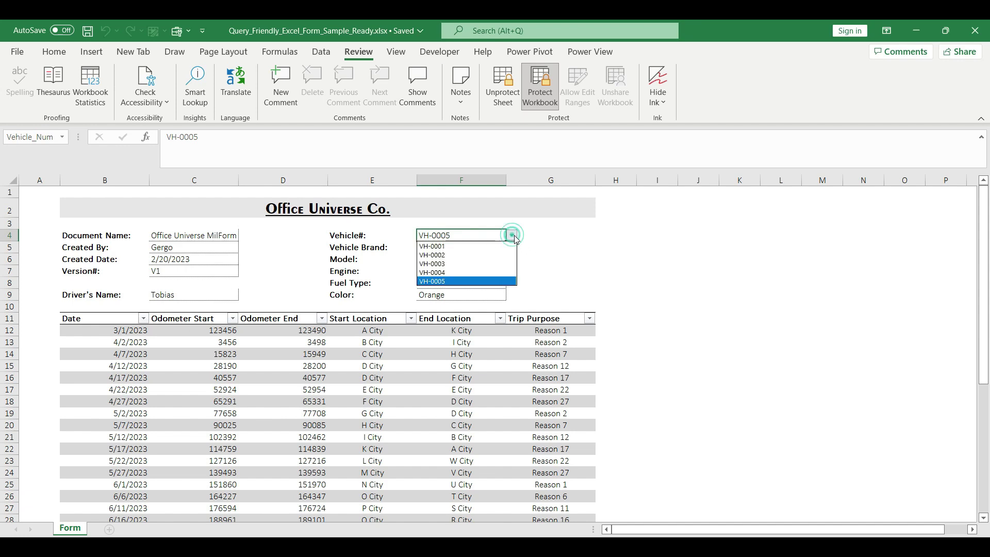
pyautogui.click(474, 263)
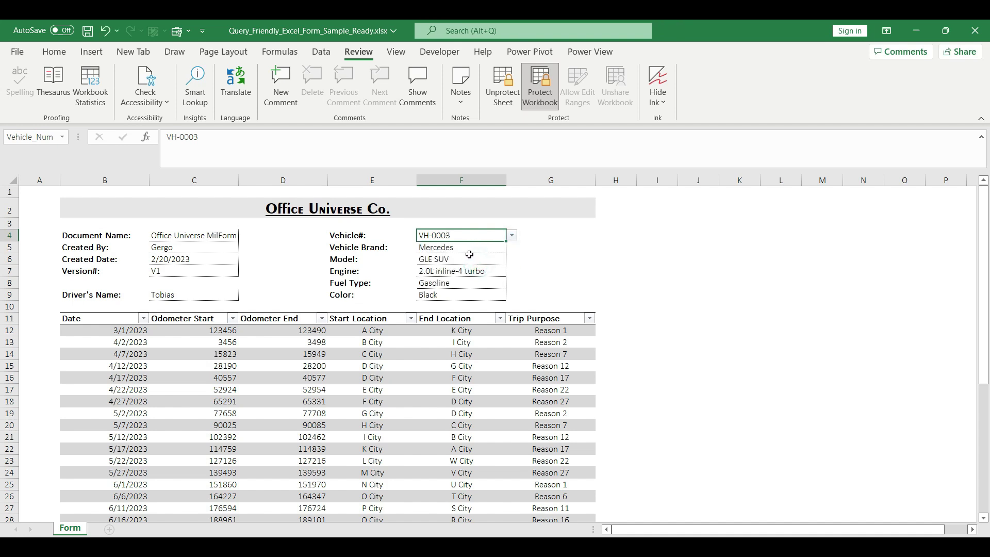
pyautogui.click(89, 32)
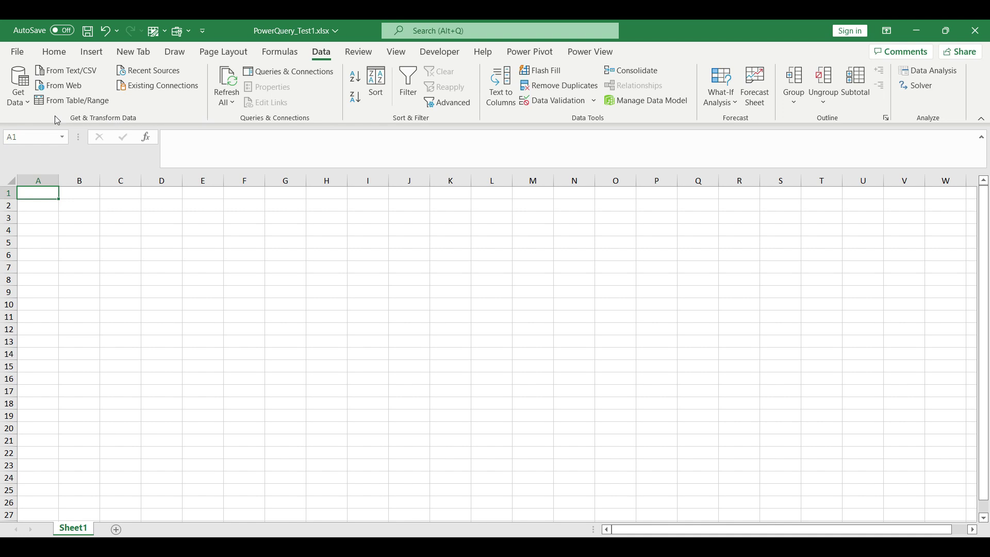
# Step: Import Query_Friendly_Excel_Form_Sample_To Build.xlsx from a workbook and load its contents into Power Query Editor
pyautogui.click(27, 106)
pyautogui.moveTo(77, 125)
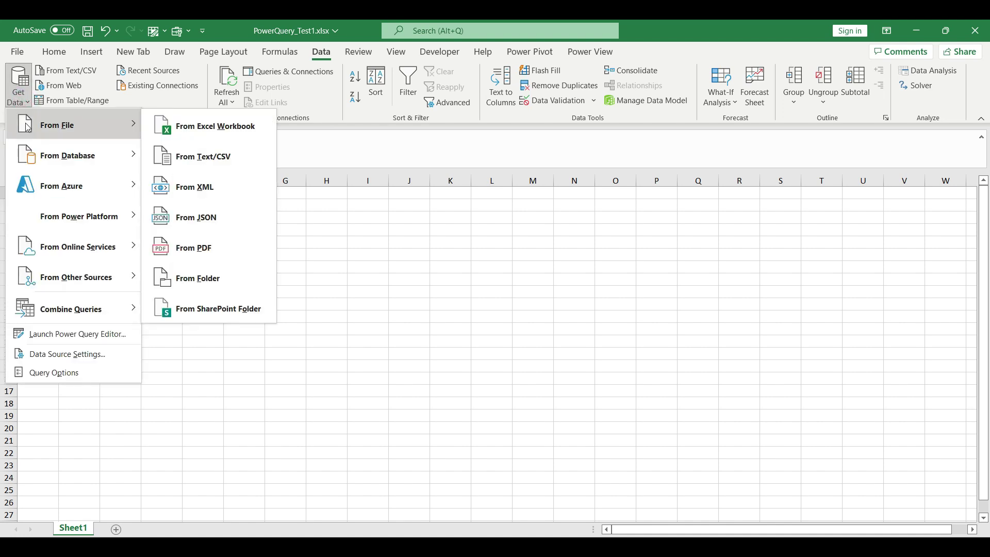
pyautogui.click(249, 127)
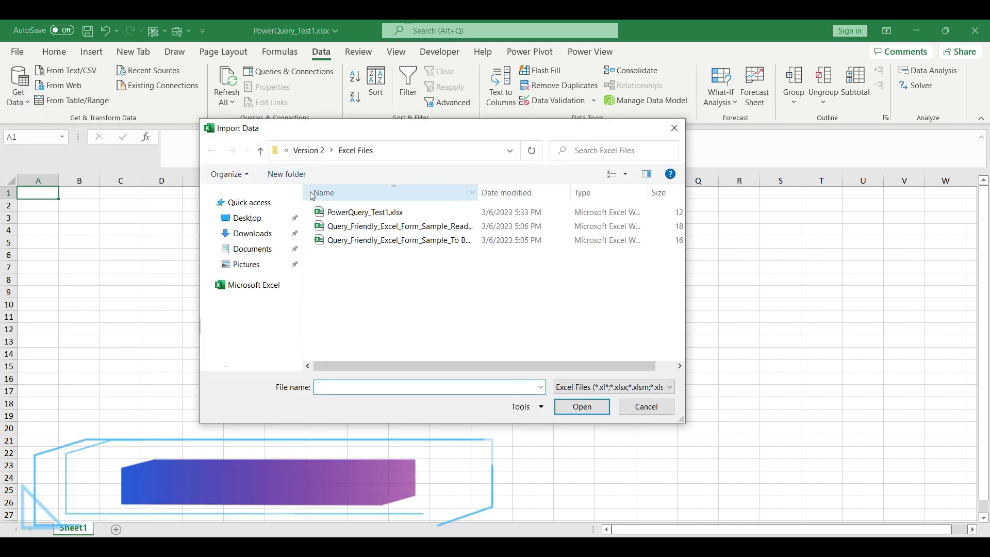
pyautogui.moveTo(477, 192); pyautogui.dragTo(546, 192)
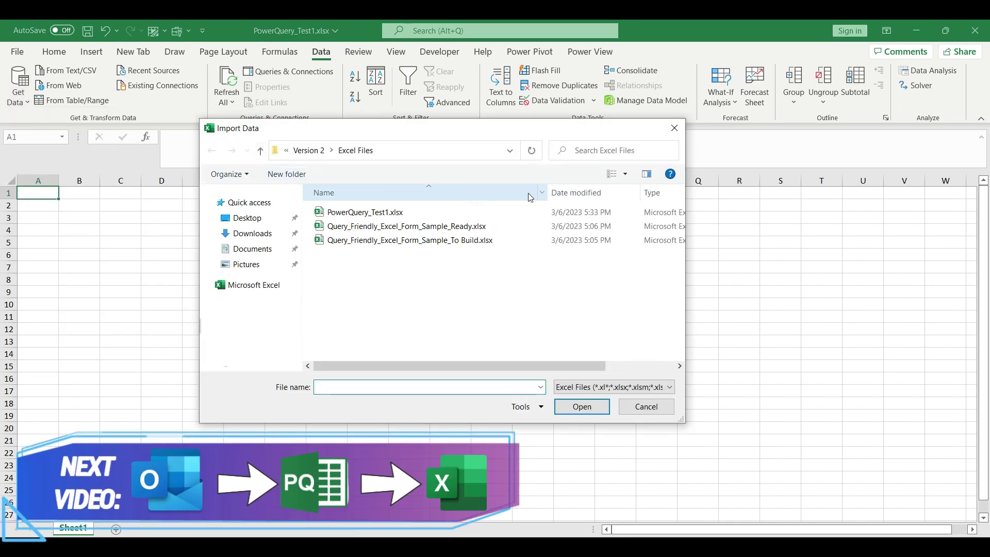
pyautogui.click(426, 240)
pyautogui.click(413, 226)
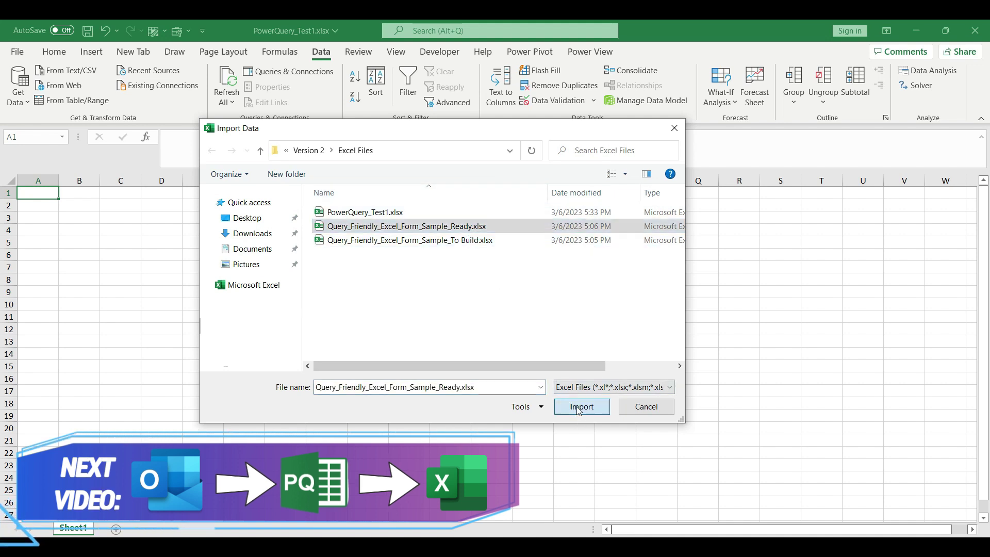
pyautogui.click(579, 408)
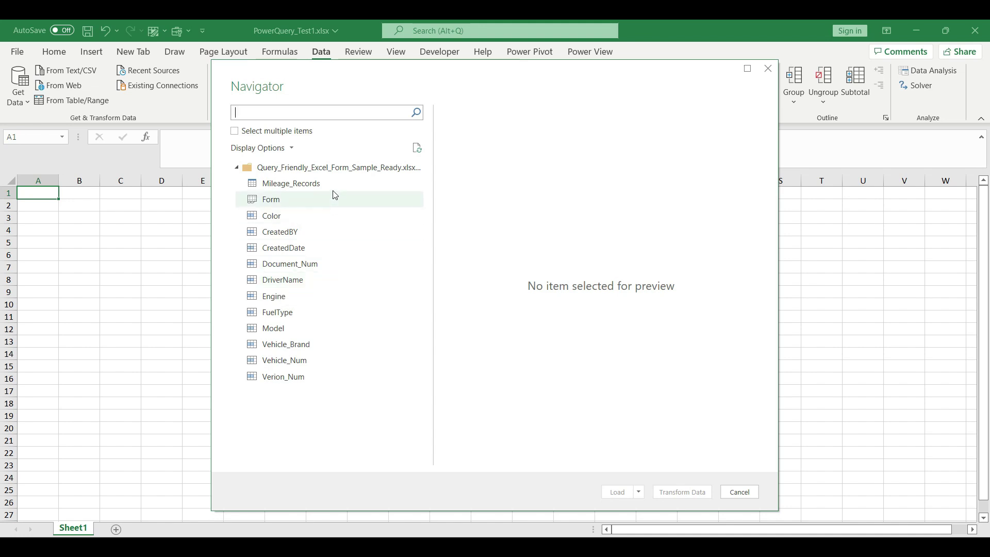
pyautogui.click(340, 171)
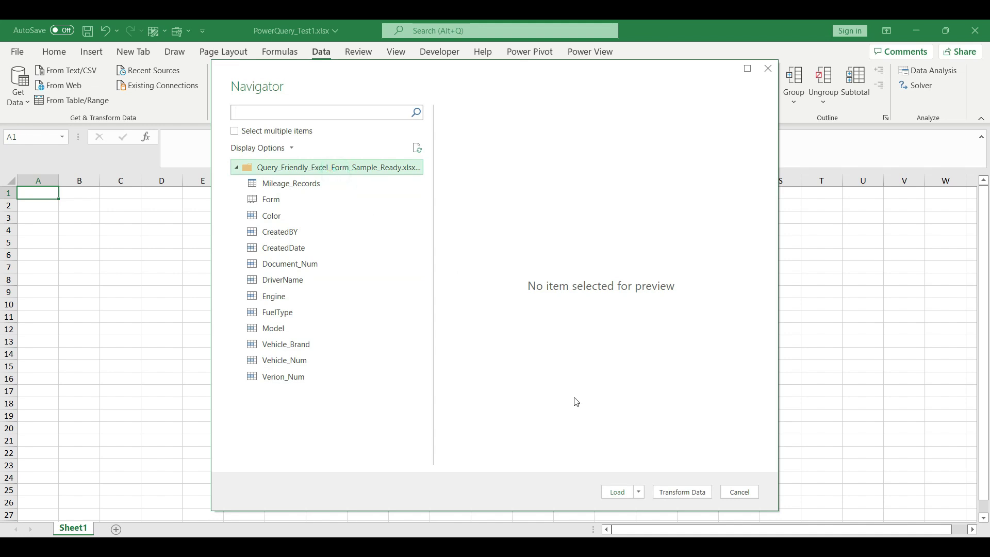
pyautogui.click(682, 492)
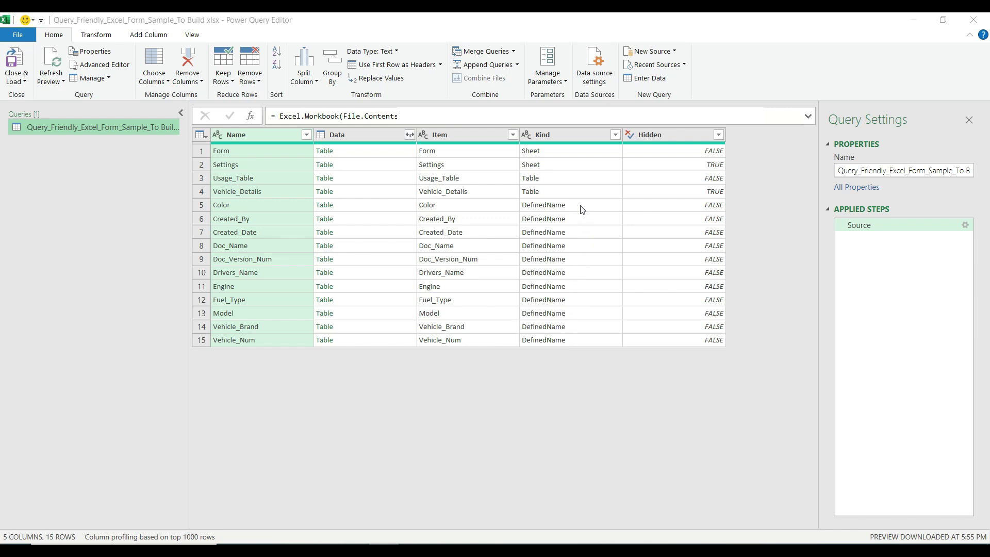
# Step: Filter the Kind column to keep only Table entries
pyautogui.click(615, 135)
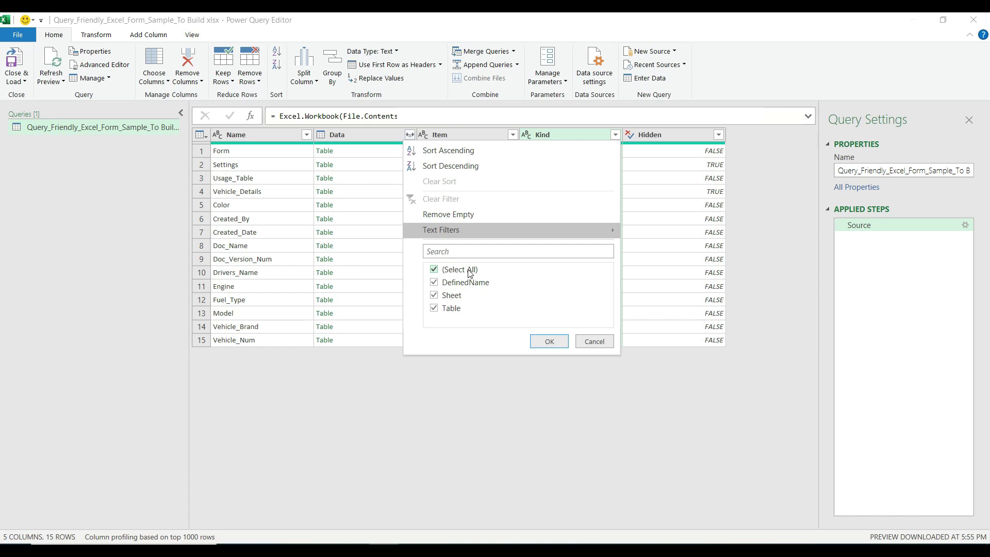
pyautogui.click(469, 271)
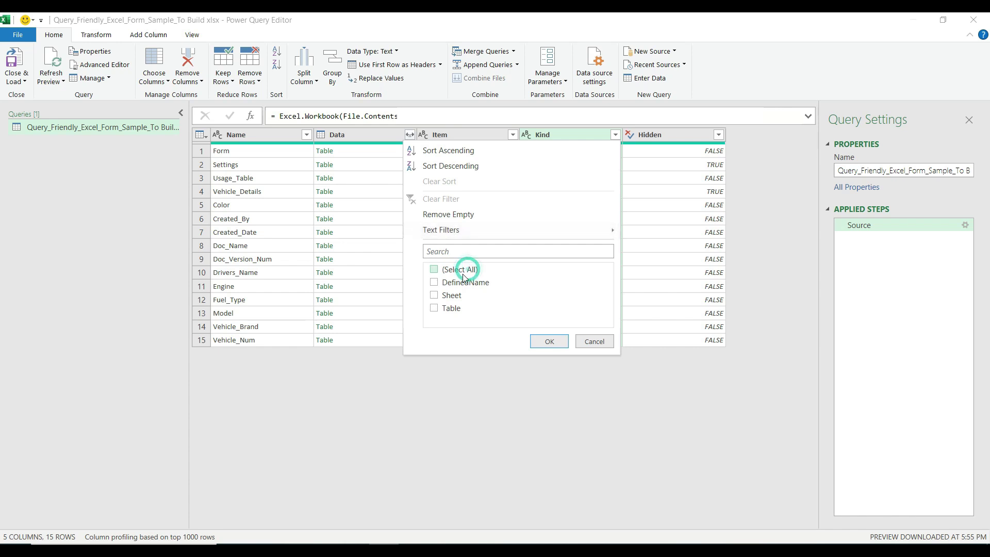
pyautogui.click(455, 312)
pyautogui.click(553, 340)
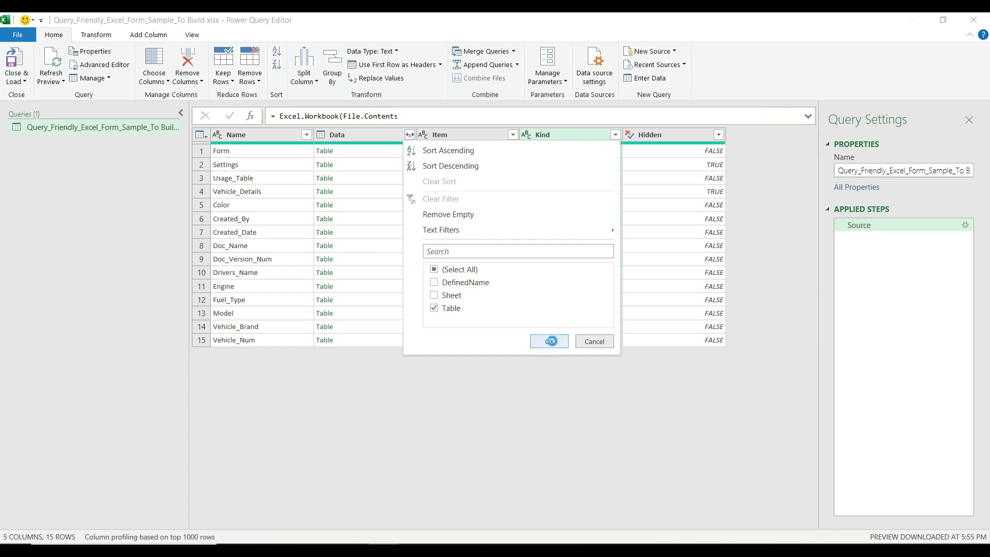
# Step: Filter the Item column to keep only the Usage_Table row
pyautogui.click(512, 135)
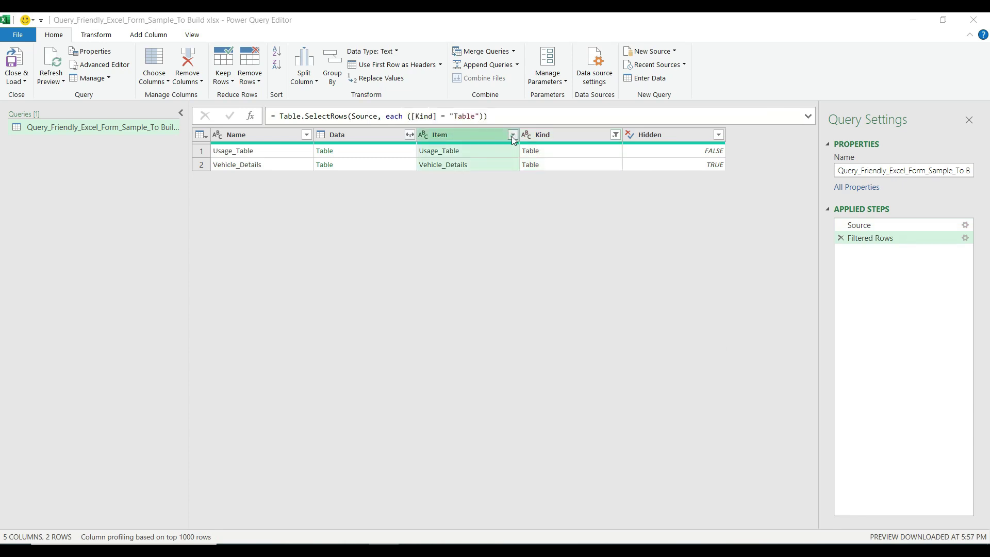
pyautogui.click(368, 273)
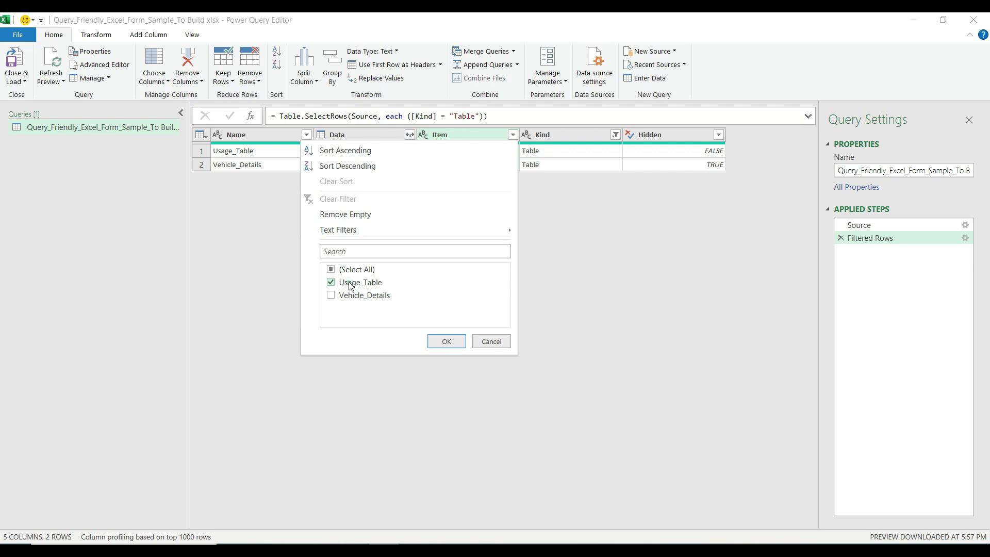
pyautogui.click(333, 283)
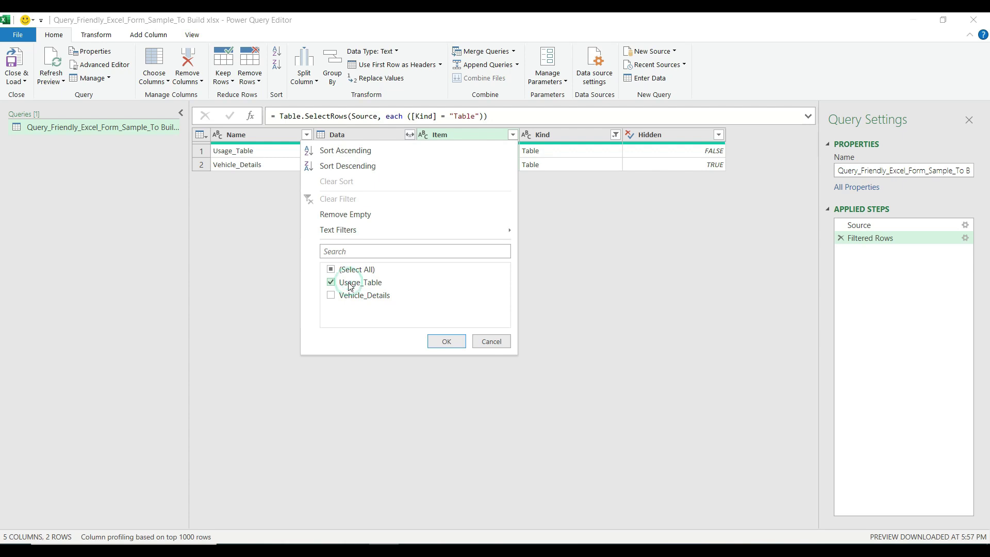
pyautogui.click(452, 345)
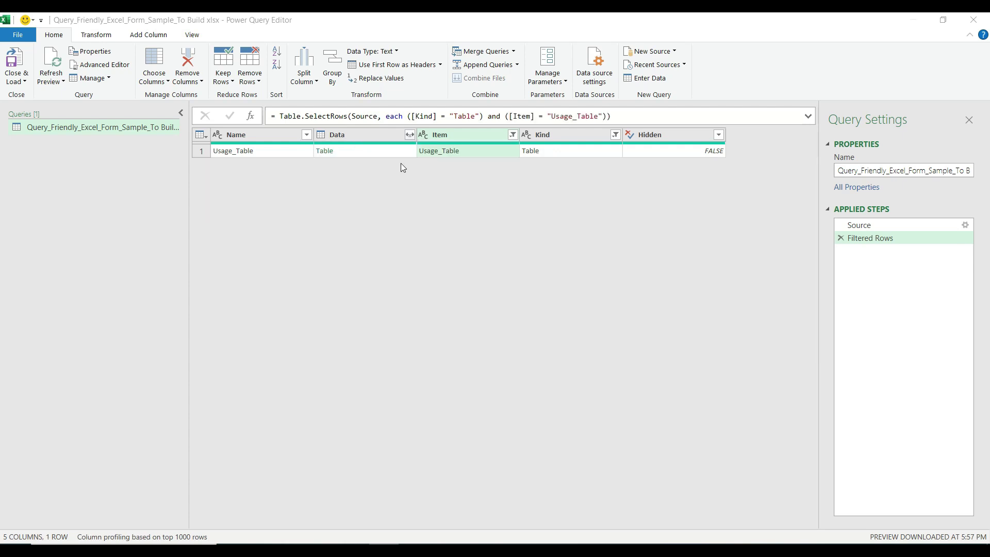
pyautogui.click(409, 136)
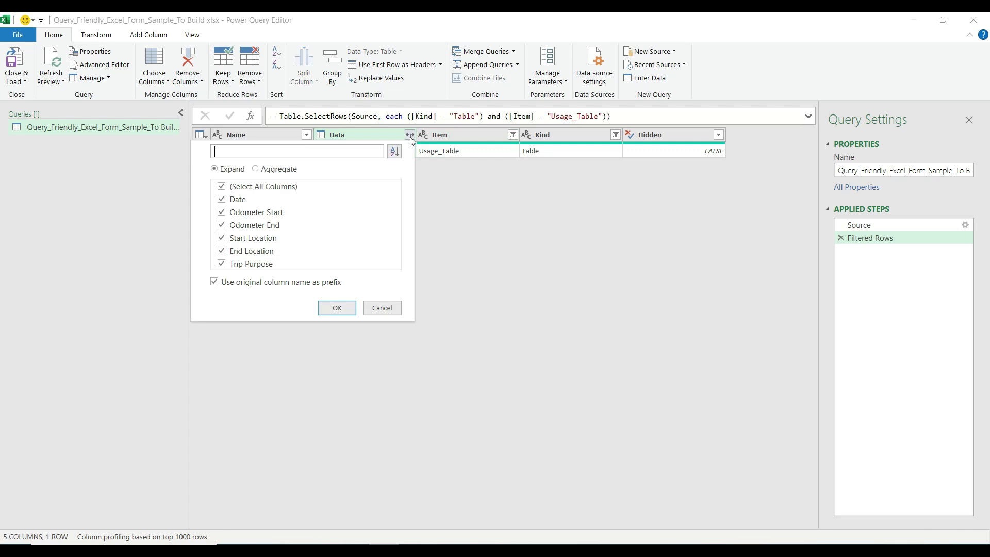
# Step: Expand the Data column into Usage_Table's fields without the original column name prefix
pyautogui.click(292, 285)
pyautogui.click(336, 308)
pyautogui.scroll(-1, 395, 220)
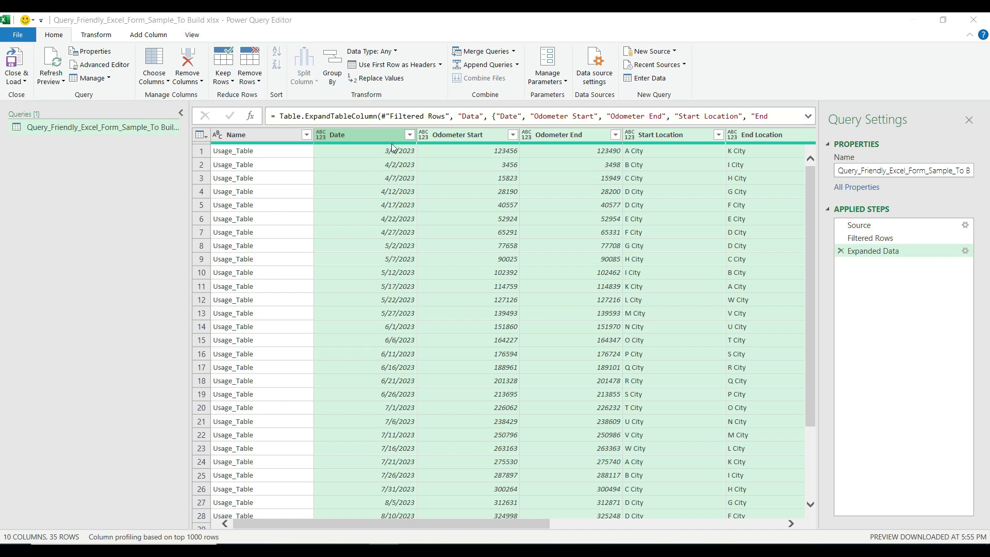
pyautogui.click(289, 135)
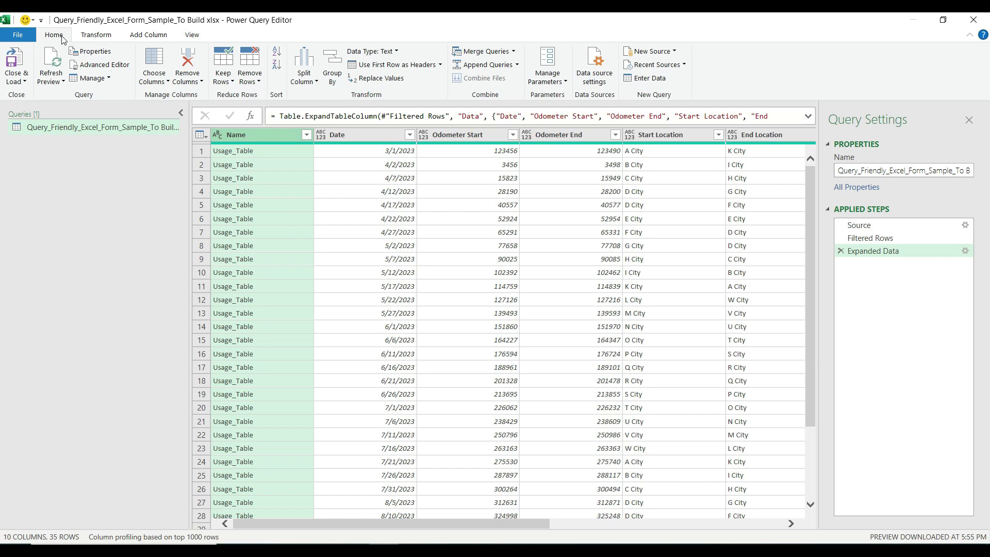
# Step: Set the Name column to Text and the Date column to Date type
pyautogui.click(384, 53)
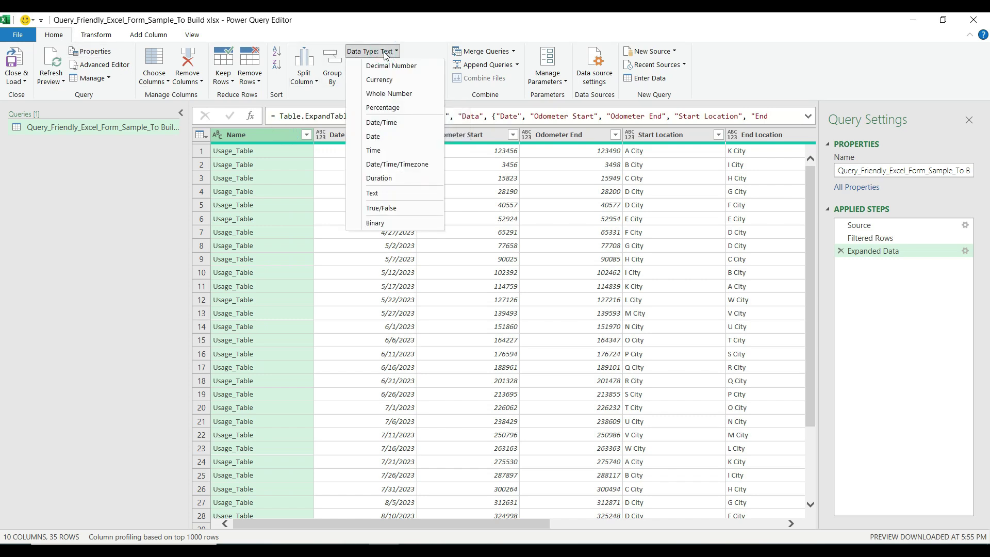
pyautogui.click(385, 193)
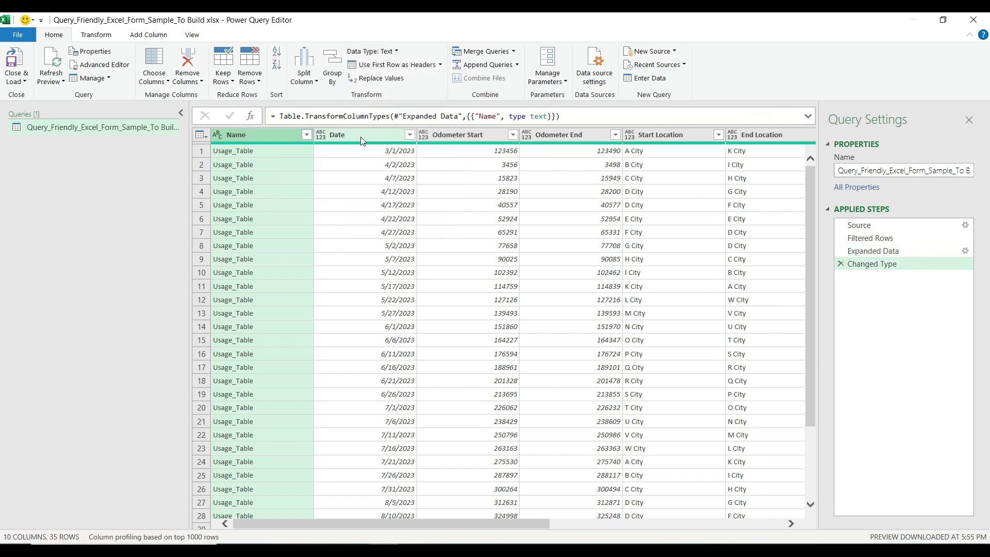
pyautogui.click(362, 138)
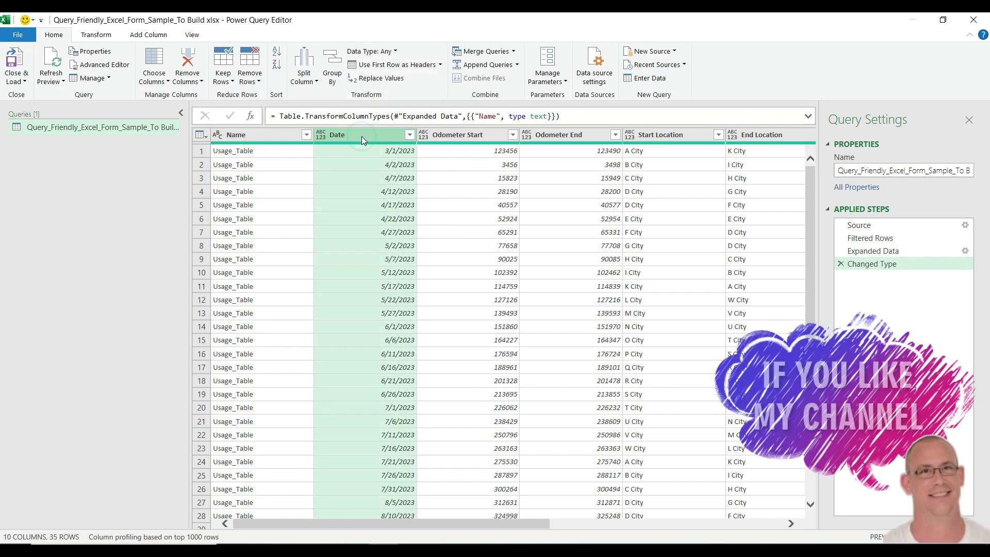
pyautogui.click(320, 137)
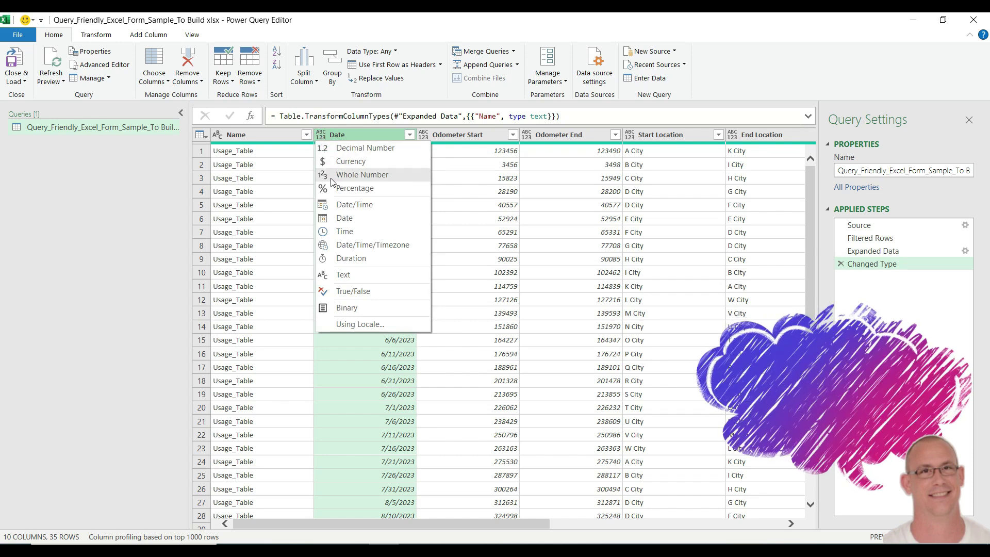
pyautogui.click(346, 218)
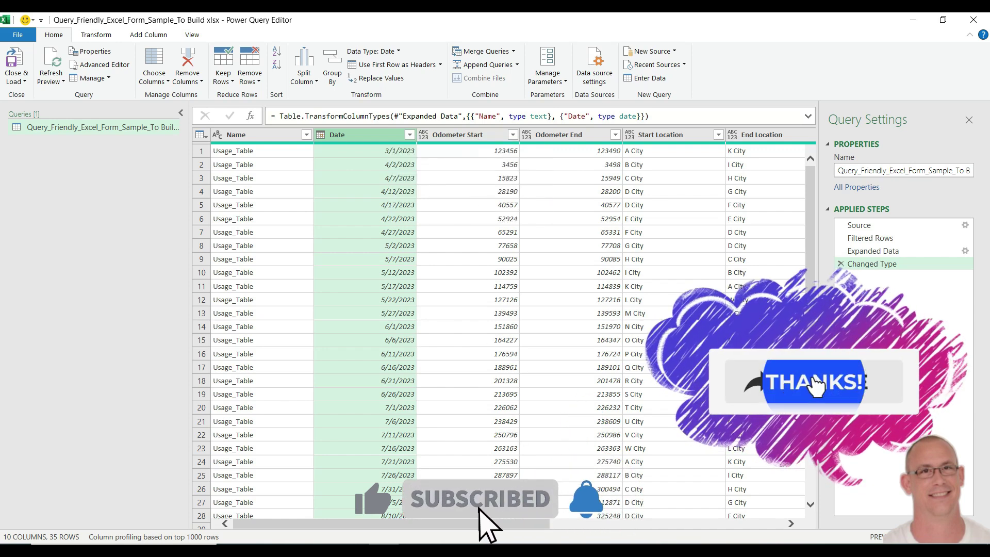
# Step: Open the query's loading options
pyautogui.moveTo(506, 523); pyautogui.dragTo(361, 523)
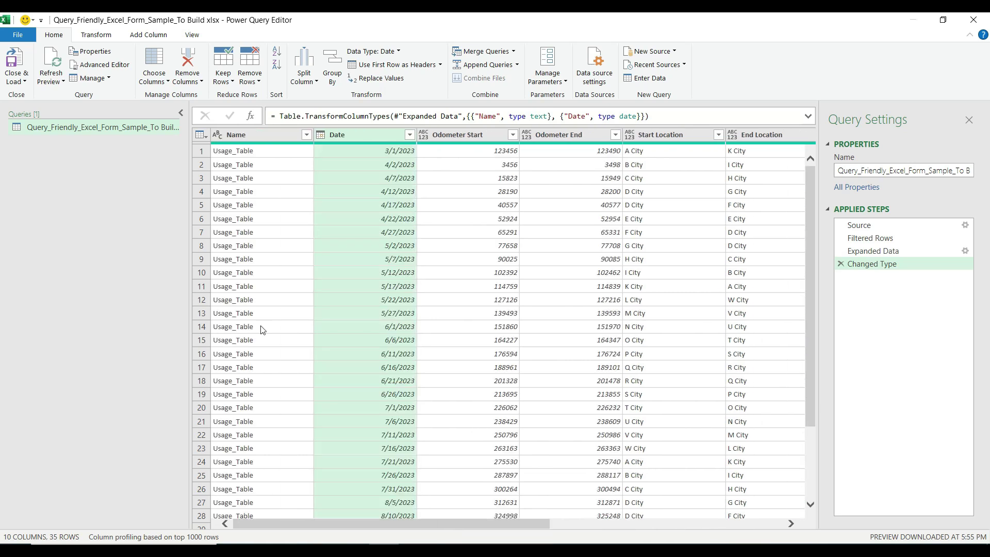
pyautogui.click(25, 81)
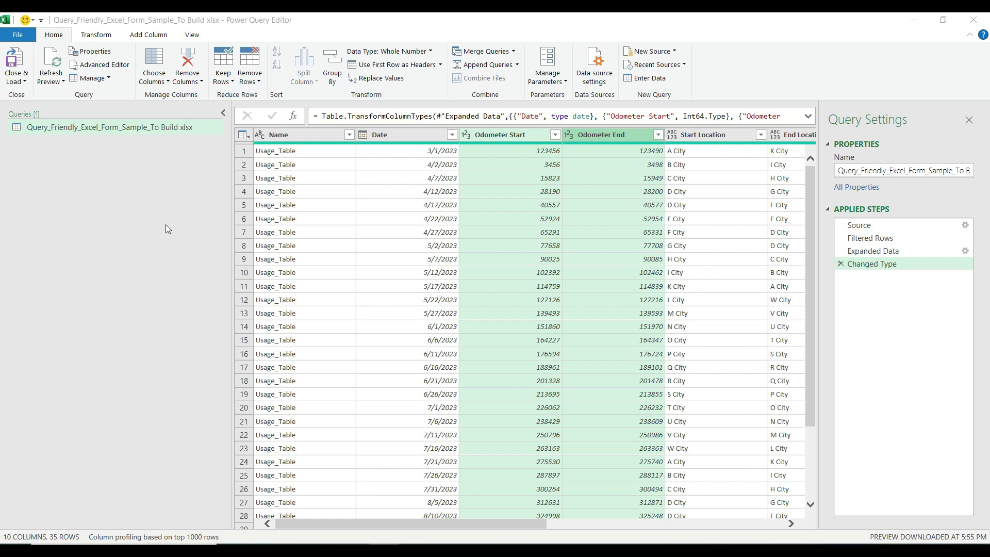
pyautogui.click(16, 83)
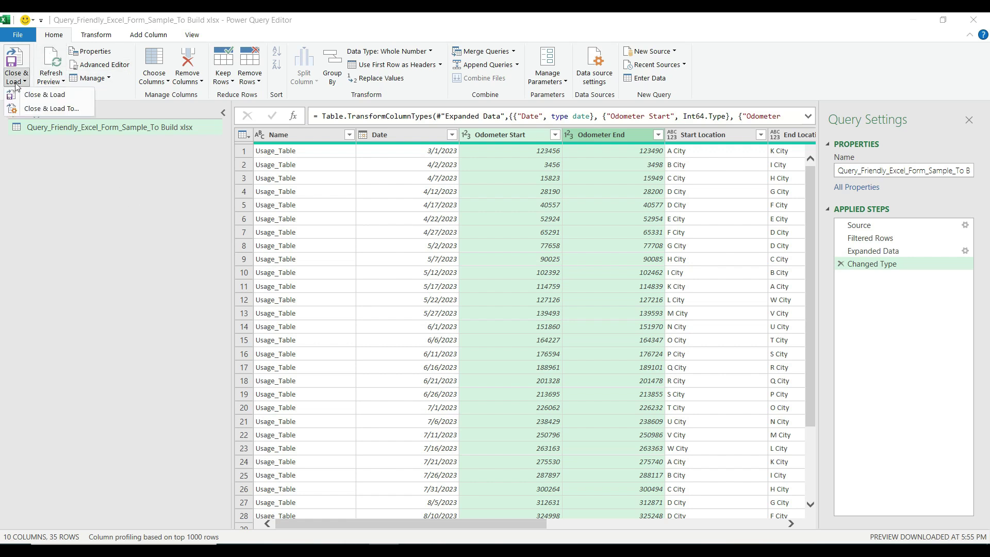
# Step: Load the cleaned query as a table on a new worksheet, bringing in 35 rows
pyautogui.click(31, 109)
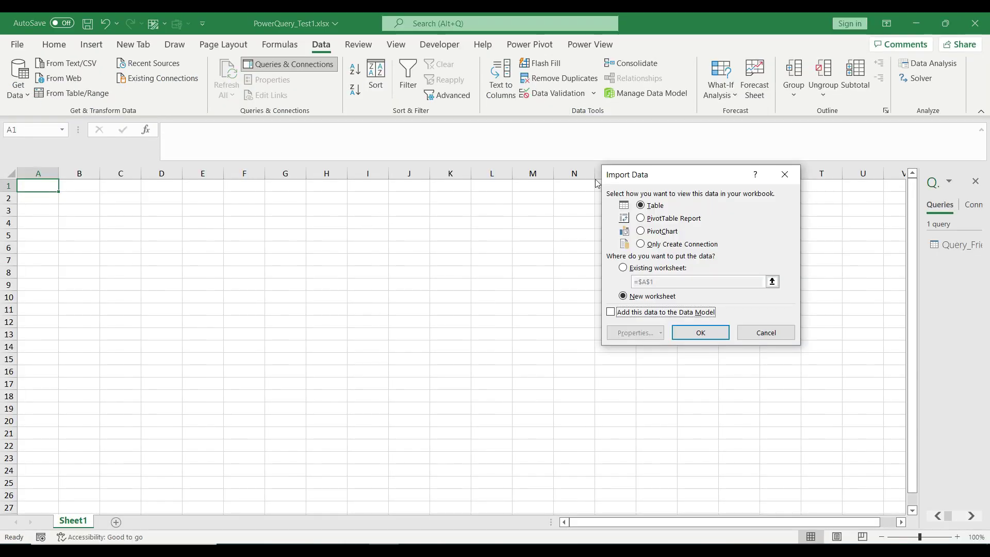
pyautogui.moveTo(654, 180); pyautogui.dragTo(395, 183)
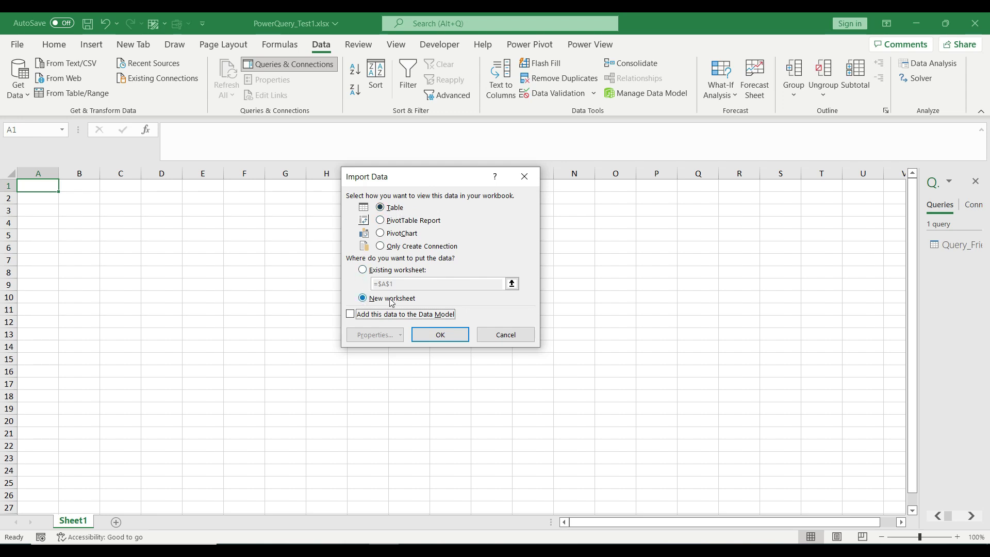
pyautogui.click(441, 334)
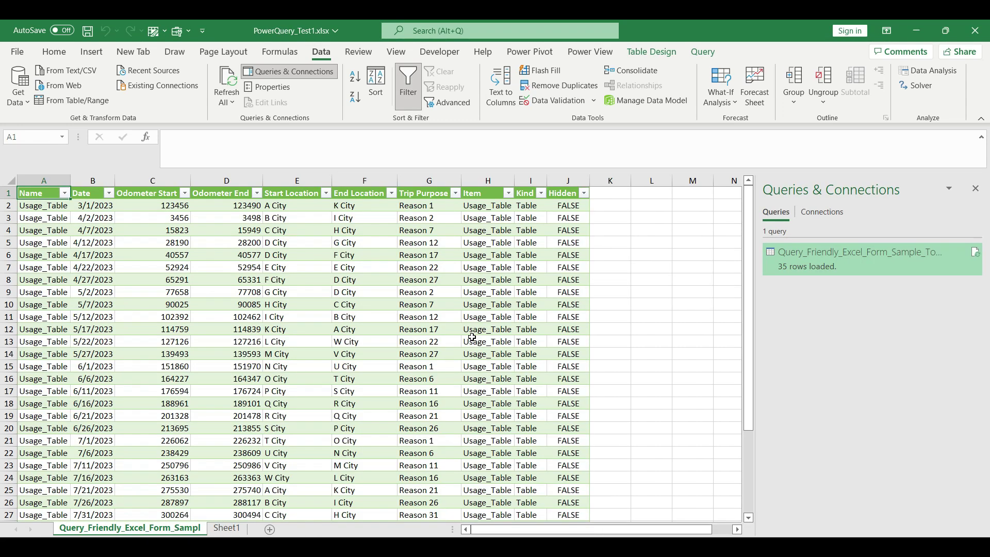